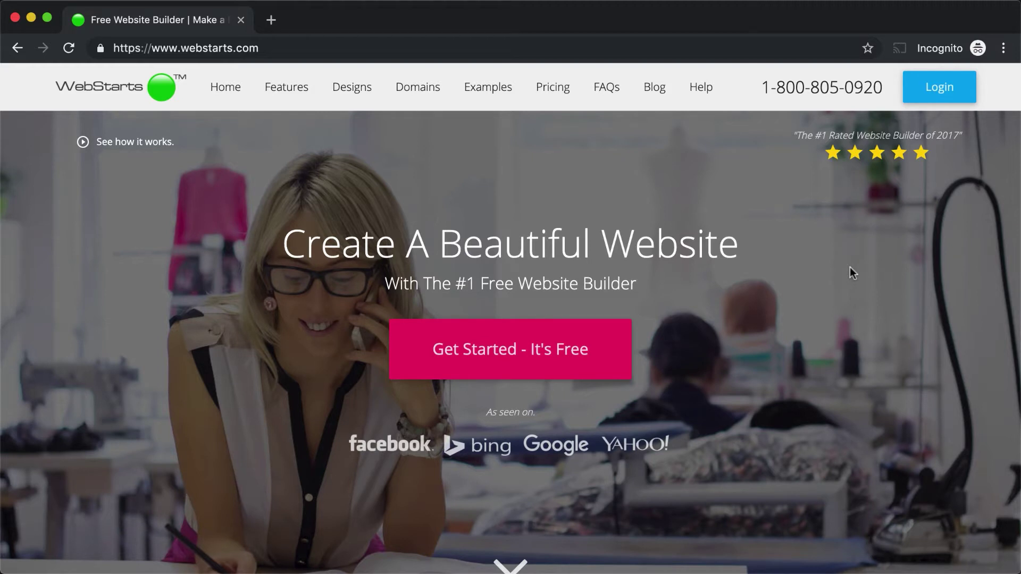
Step: Log in to WebStarts with the account e-mail and password to reach the demo3.webstarts.com dashboard
left_click(961, 96)
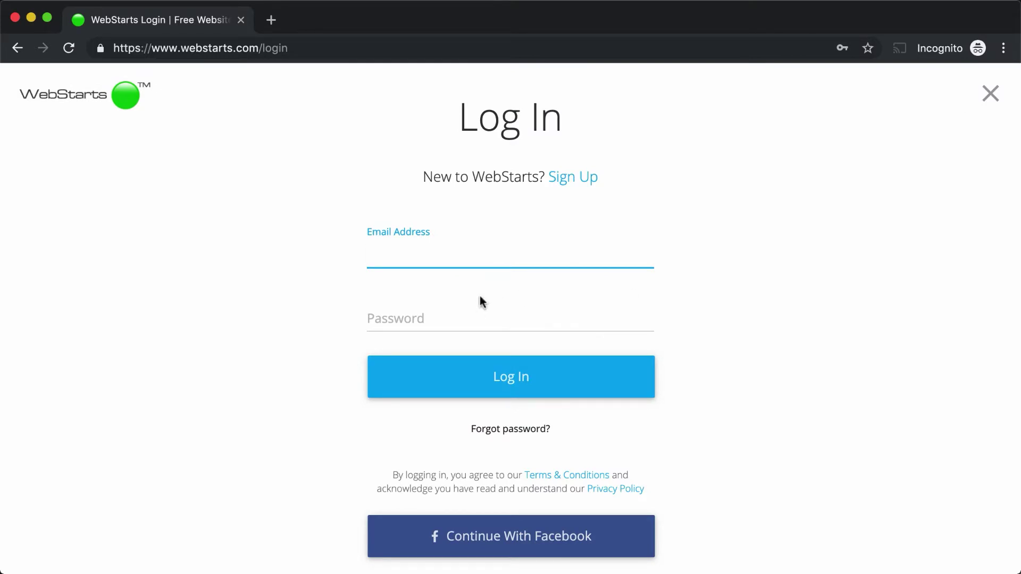
type("ad")
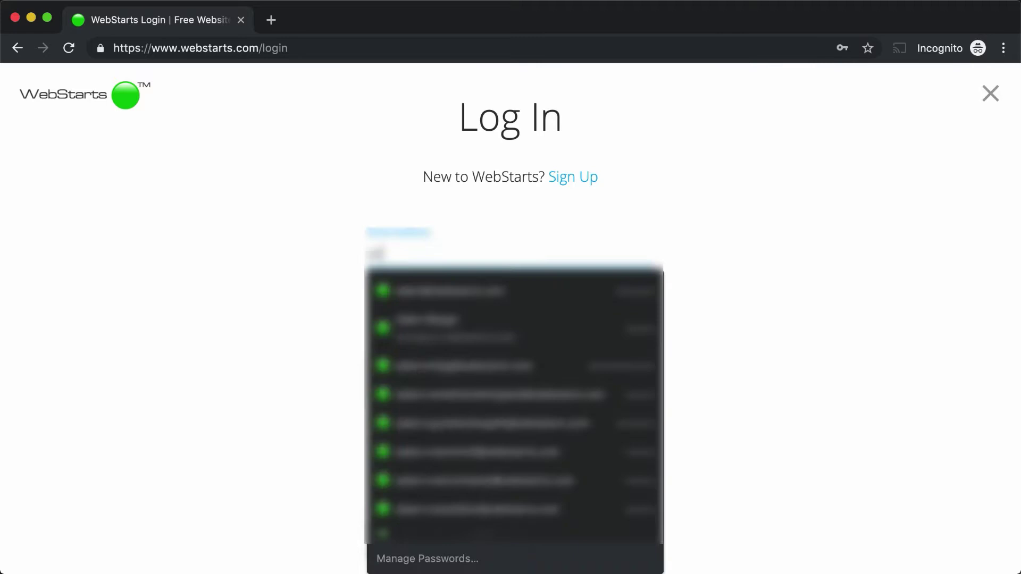
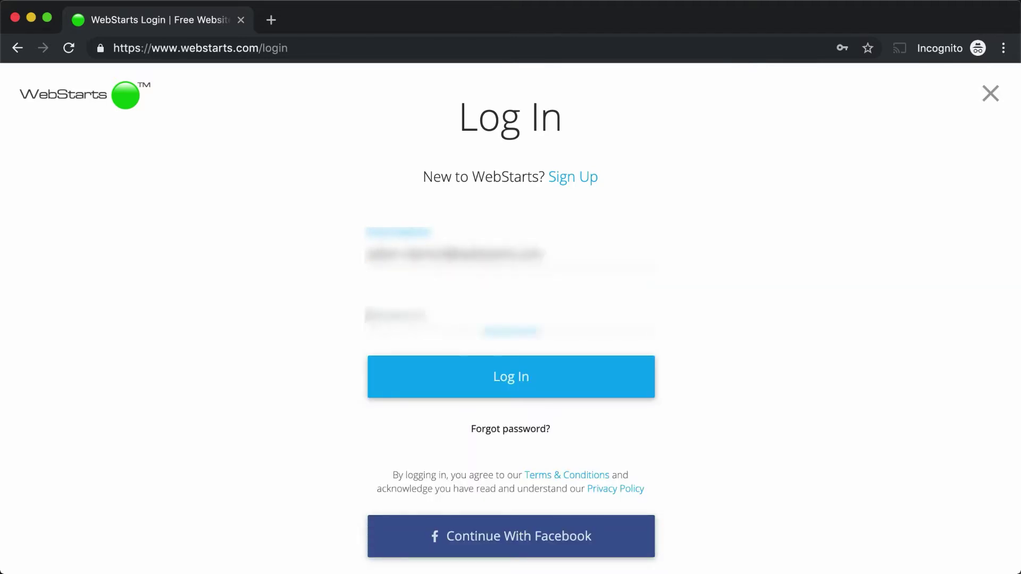
type("******")
left_click(519, 378)
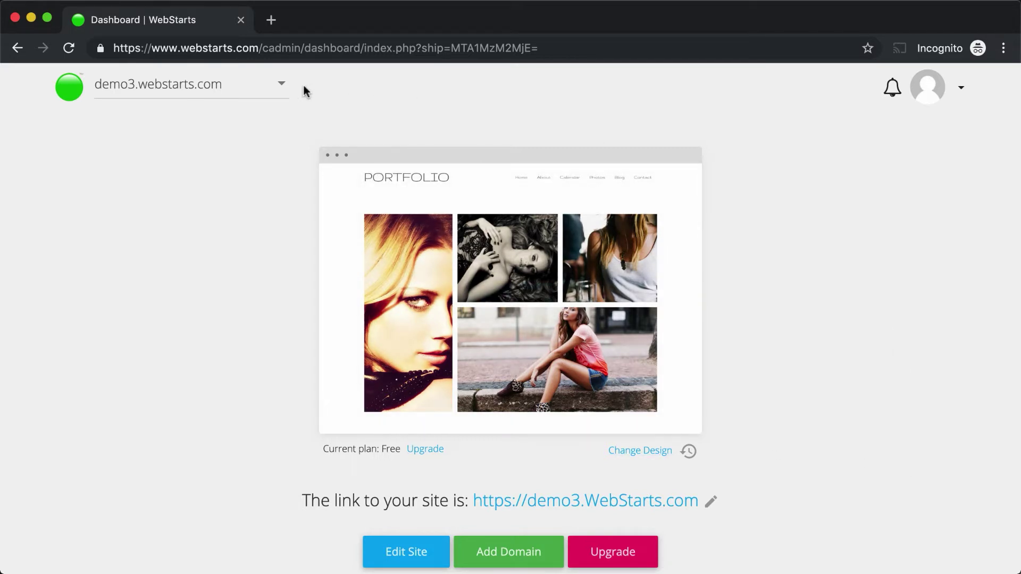
left_click(282, 88)
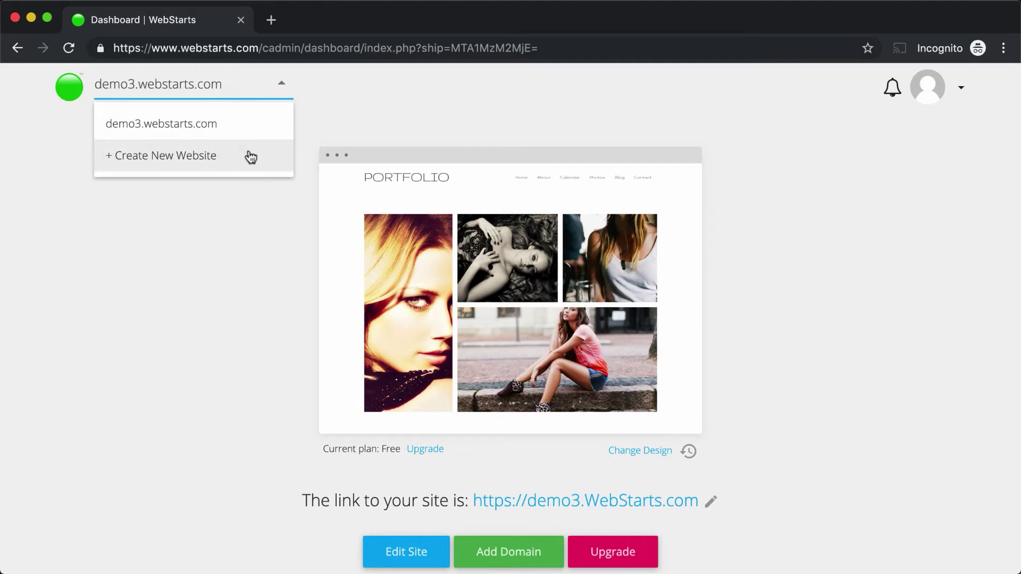
left_click(69, 92)
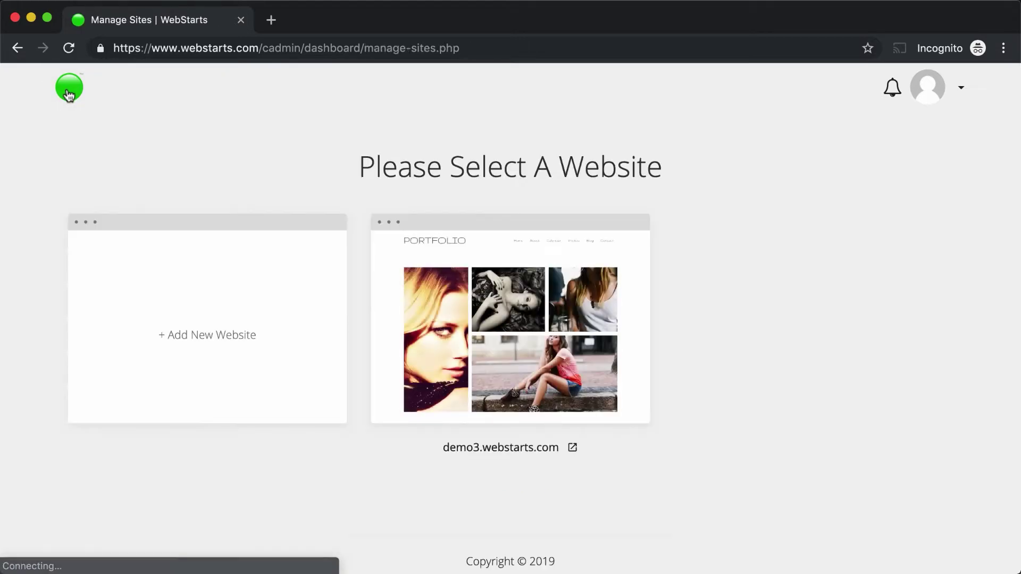
mouse_move(487, 304)
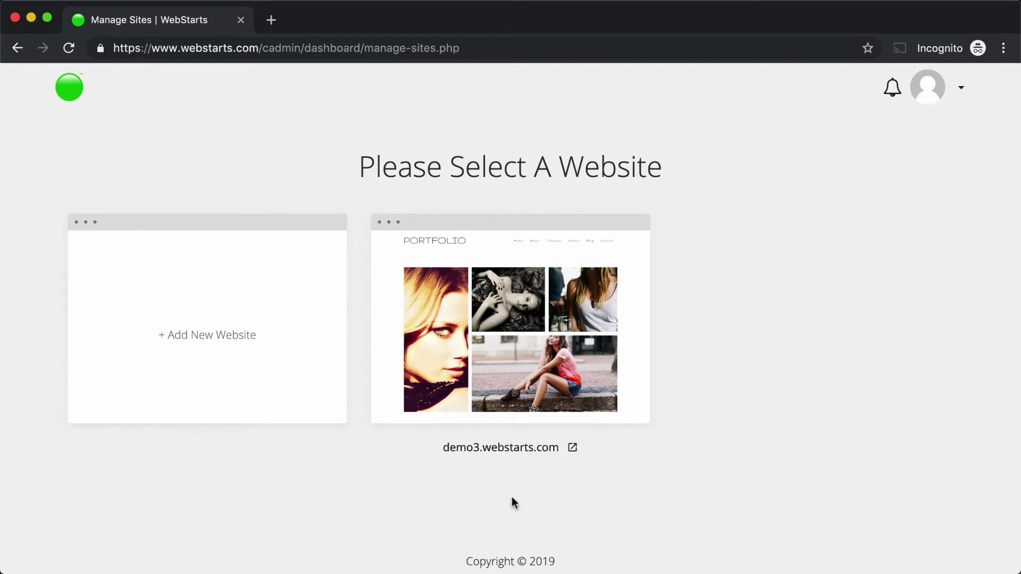
mouse_move(537, 367)
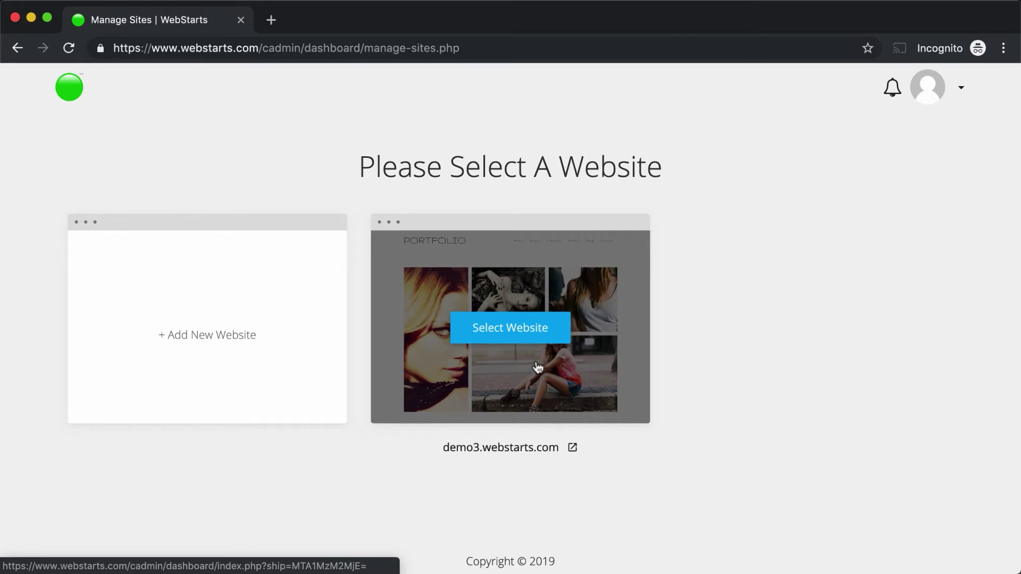
left_click(537, 367)
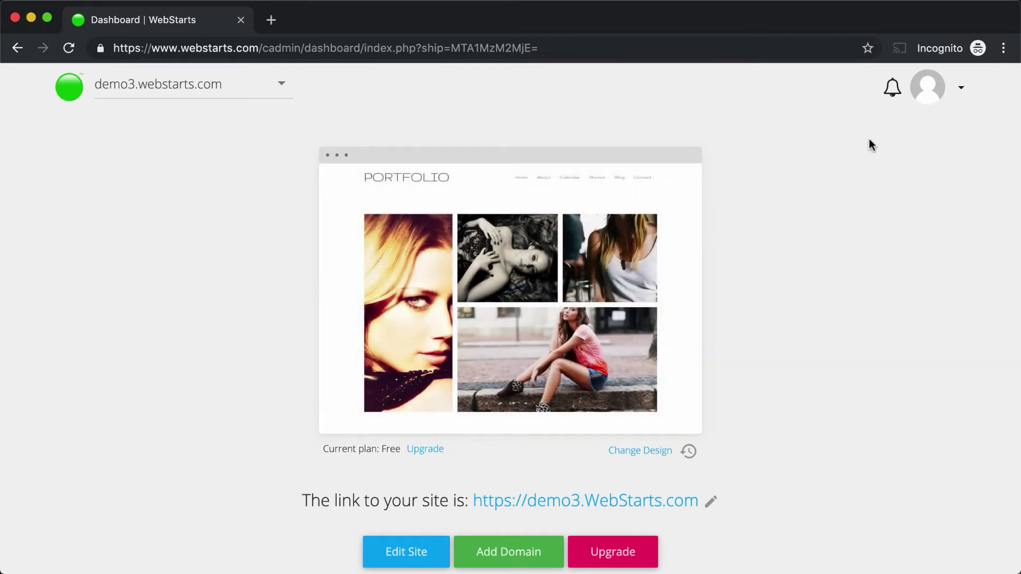
Step: Check notifications and Account Settings, then go to the Billing page from the avatar menu
left_click(892, 90)
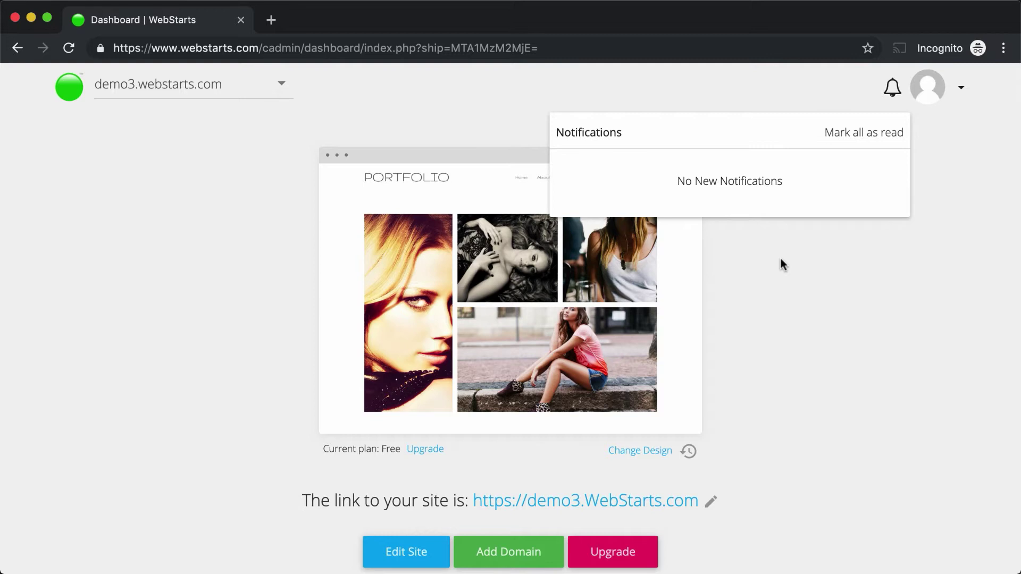
left_click(961, 88)
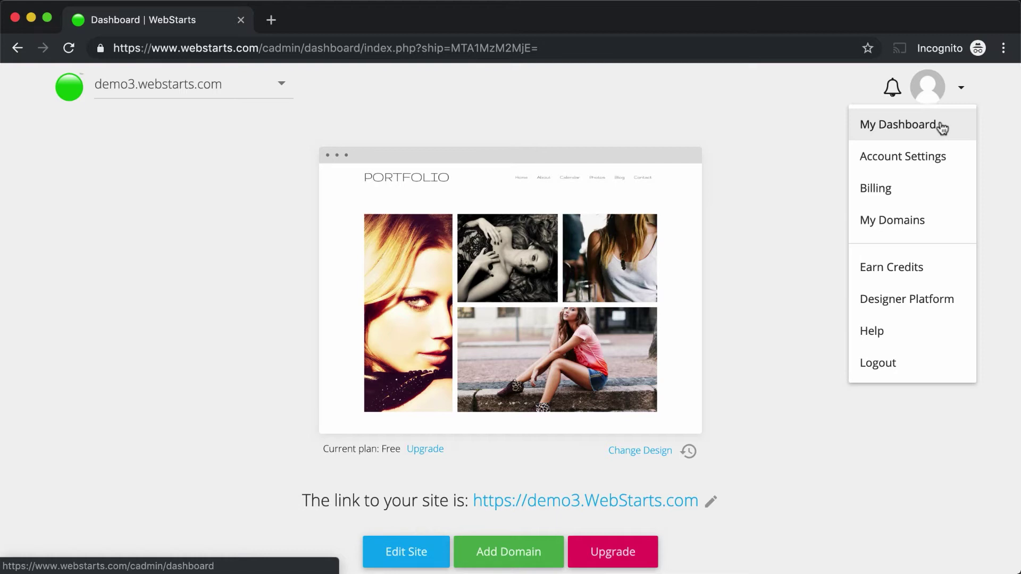
left_click(930, 157)
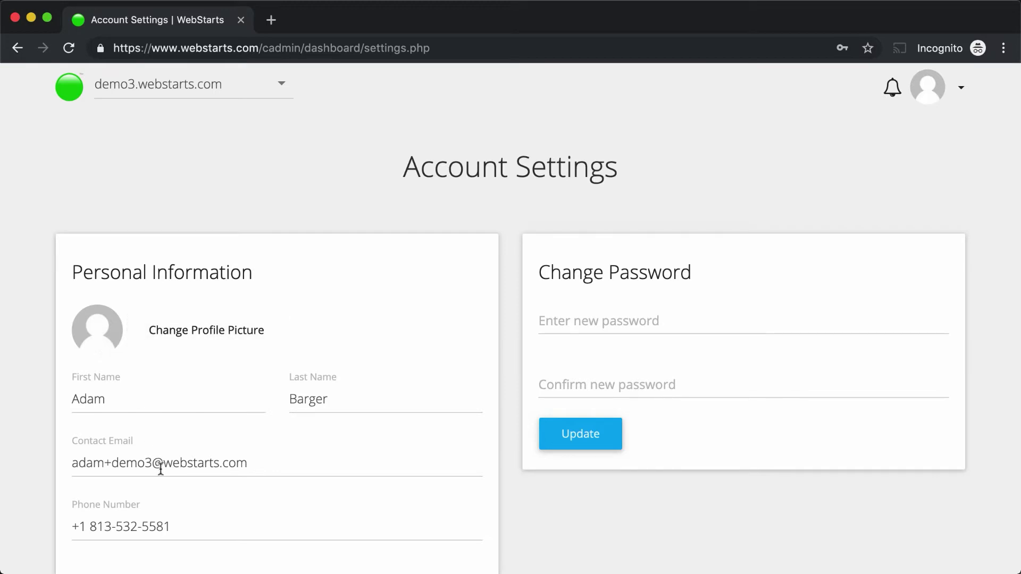
left_click(962, 91)
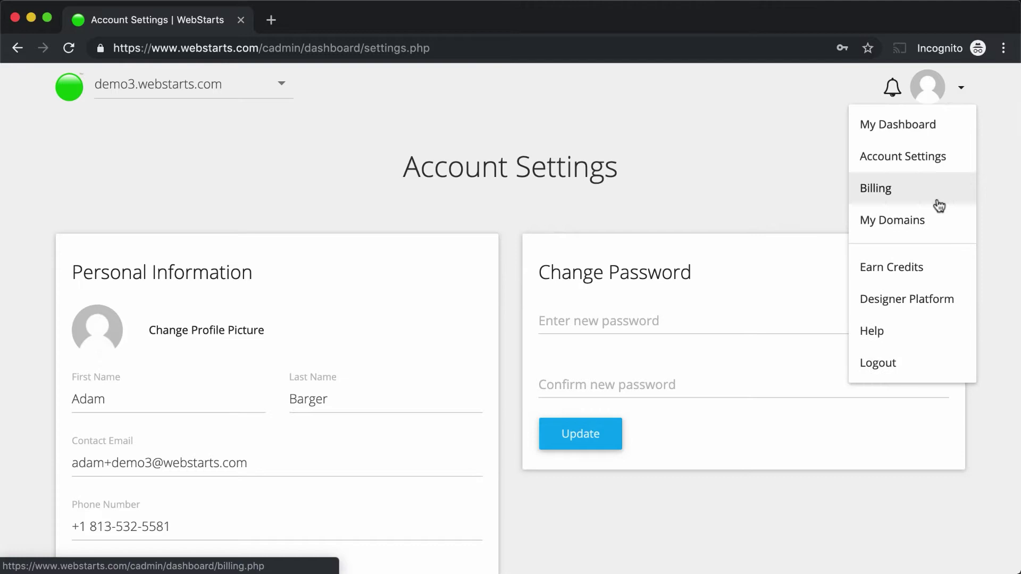
left_click(877, 197)
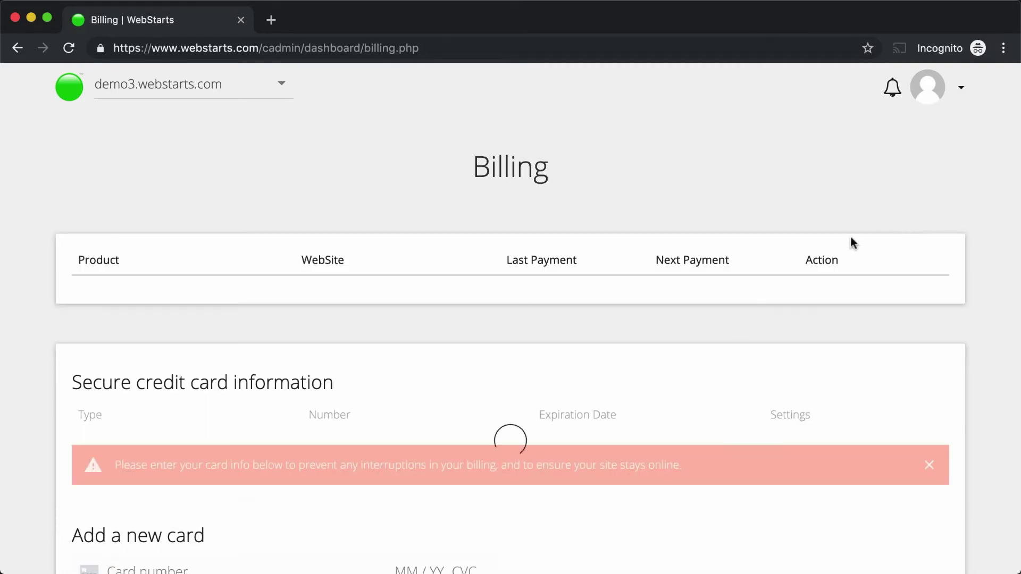
left_click(962, 91)
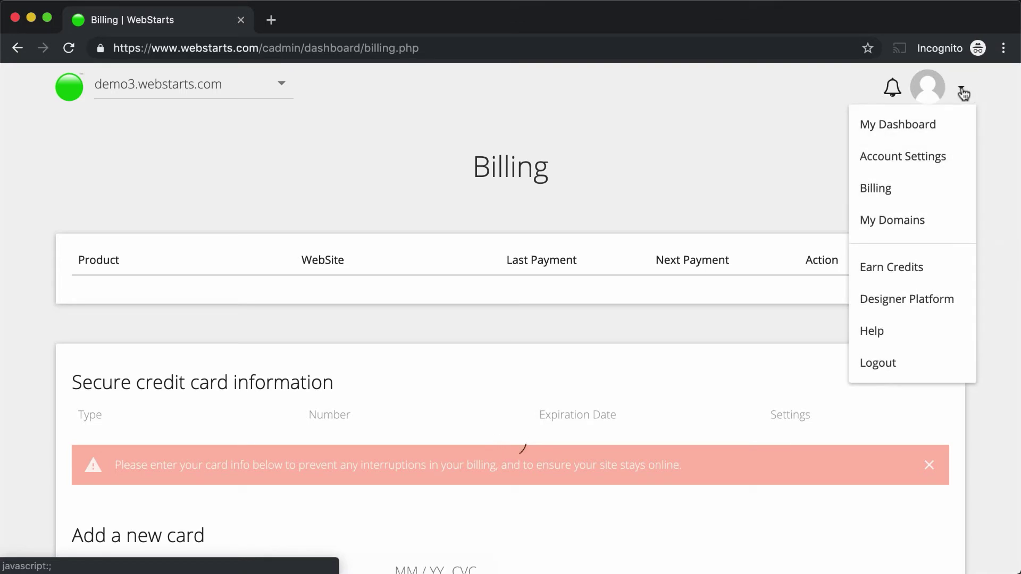
Step: Browse the My Domains, Earn Credits and Designer Platform pages from the avatar menu
left_click(928, 220)
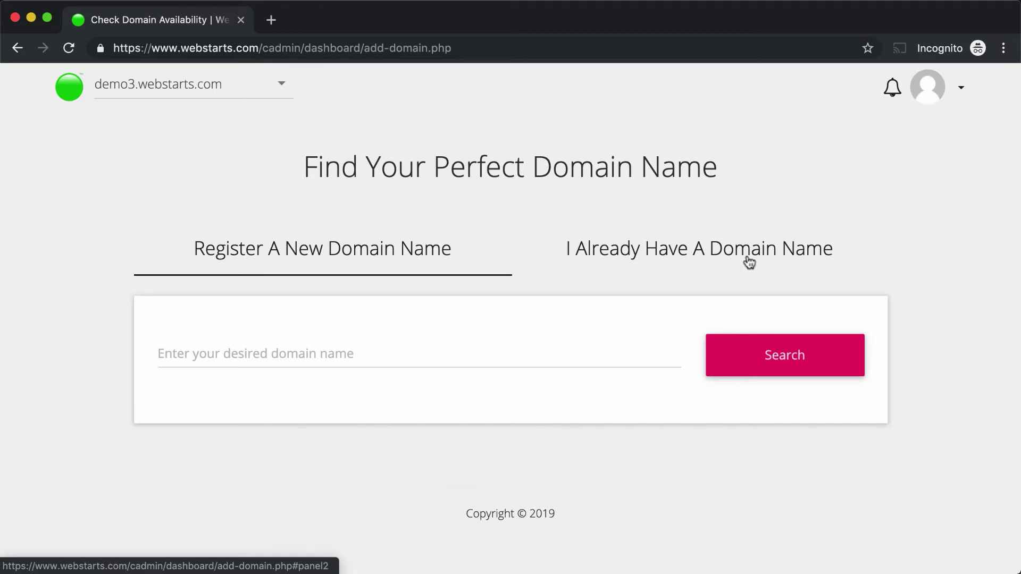
left_click(963, 93)
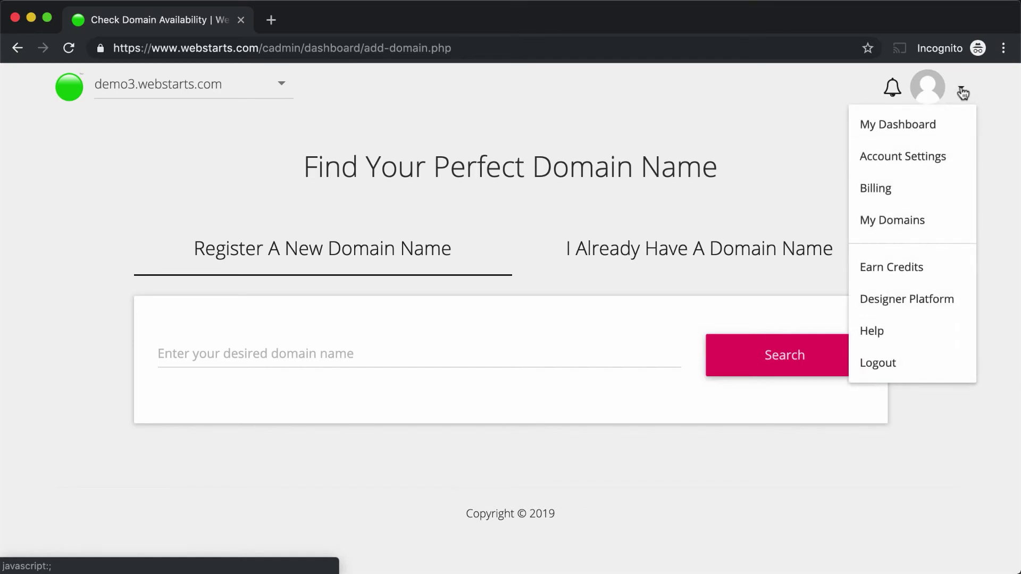
left_click(924, 263)
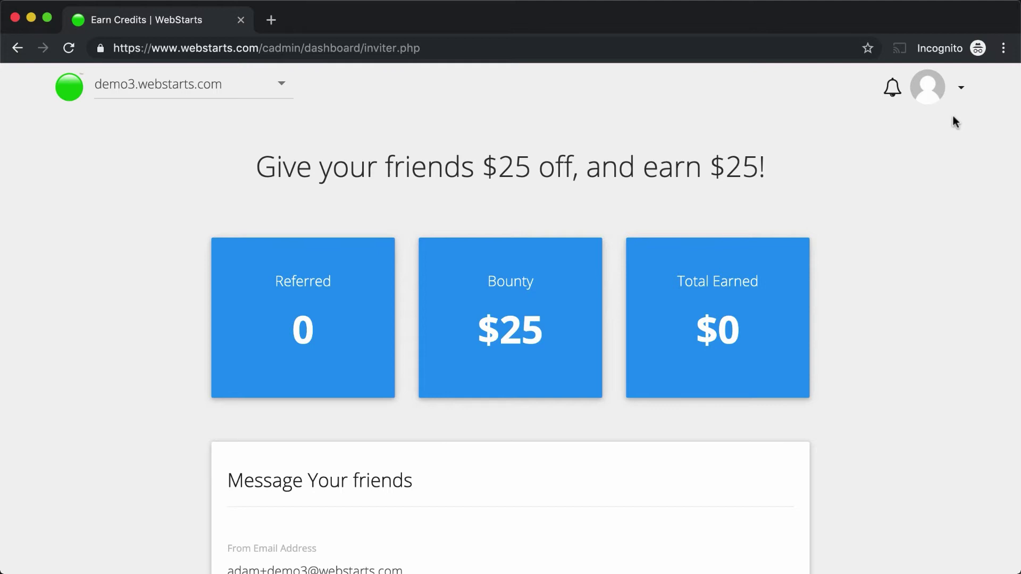
left_click(963, 92)
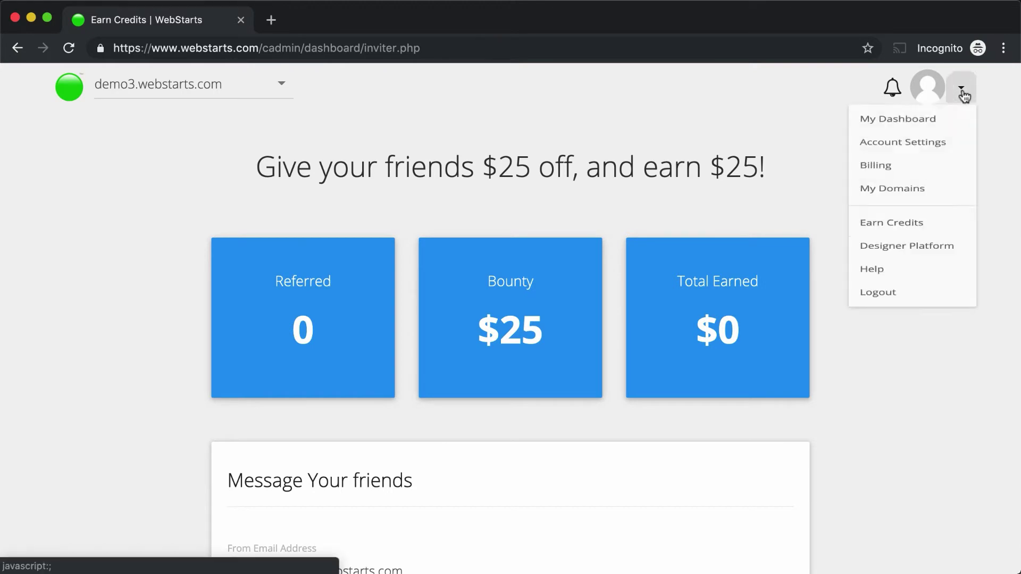
left_click(892, 309)
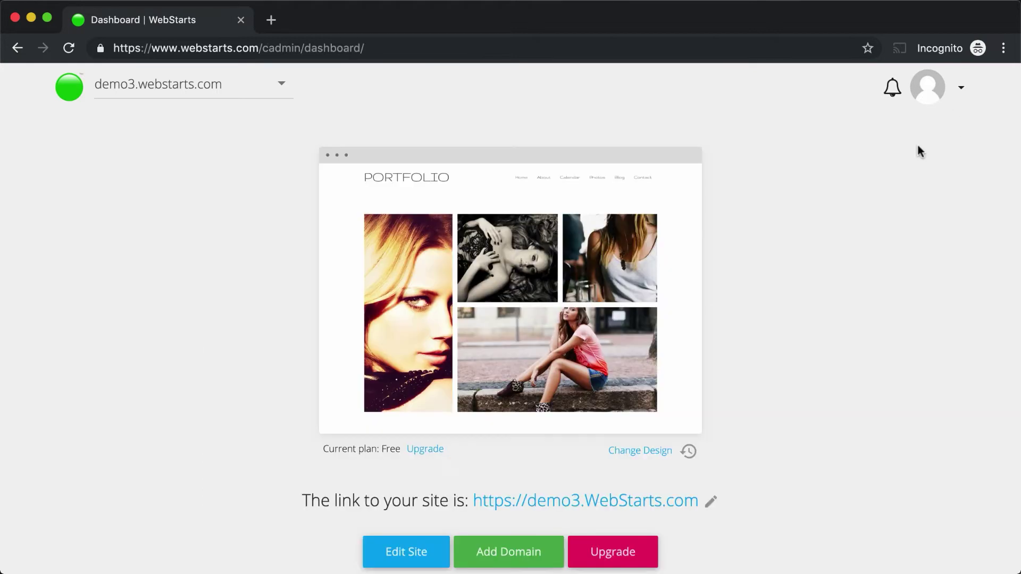
scroll(870, 282, "down", 9)
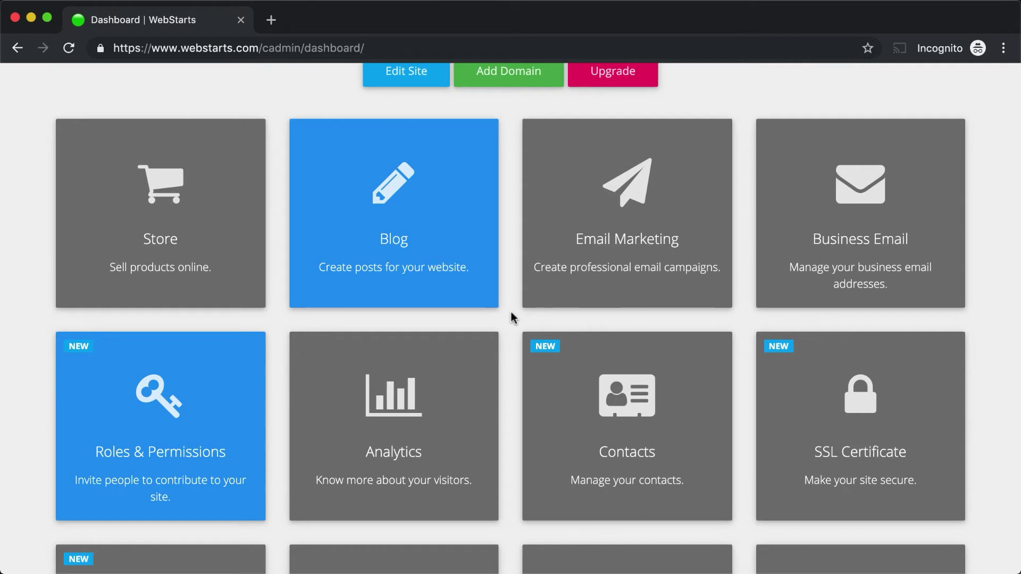
scroll(511, 318, "up", 9)
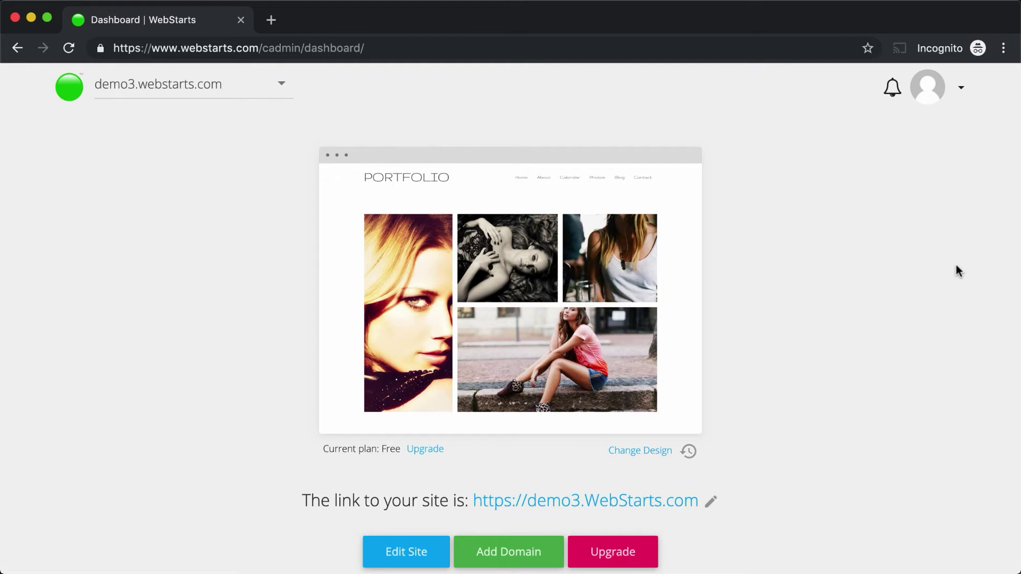
Step: Edit the portfolio site and load its About page from the page dropdown
mouse_move(604, 298)
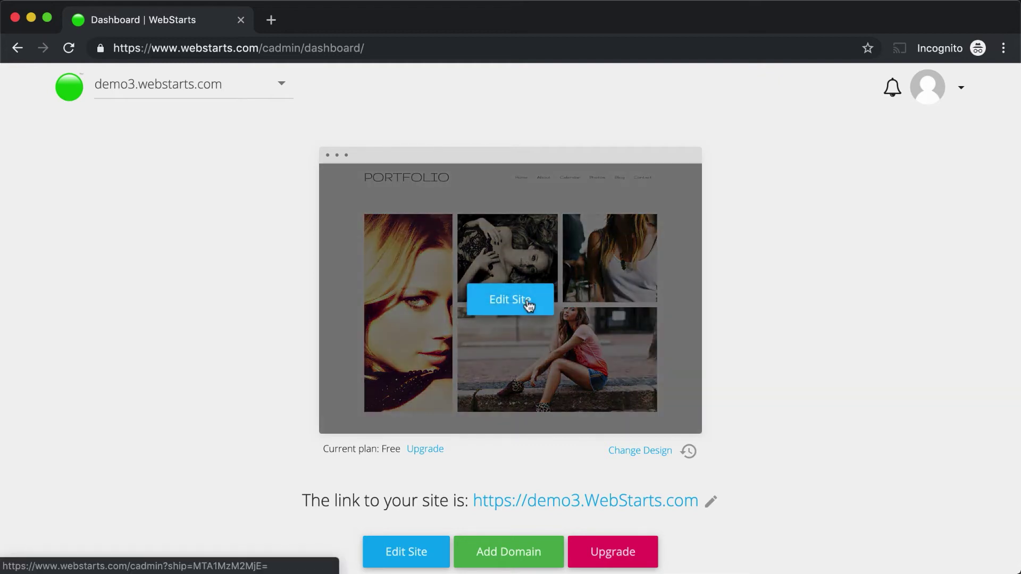
left_click(529, 305)
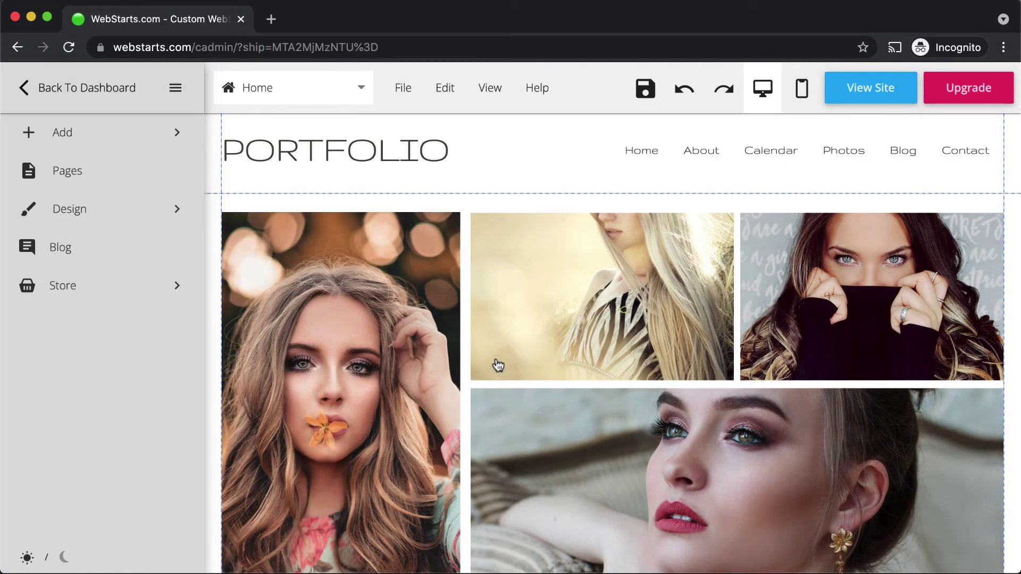
left_click(362, 95)
left_click(340, 121)
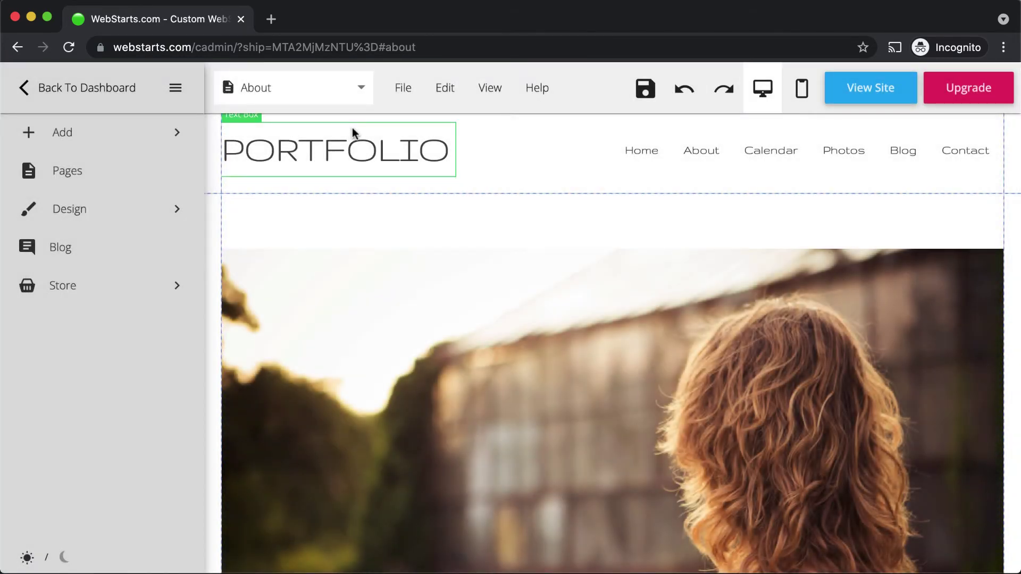
Step: Add a new page named Services, copied from the About page
left_click(362, 87)
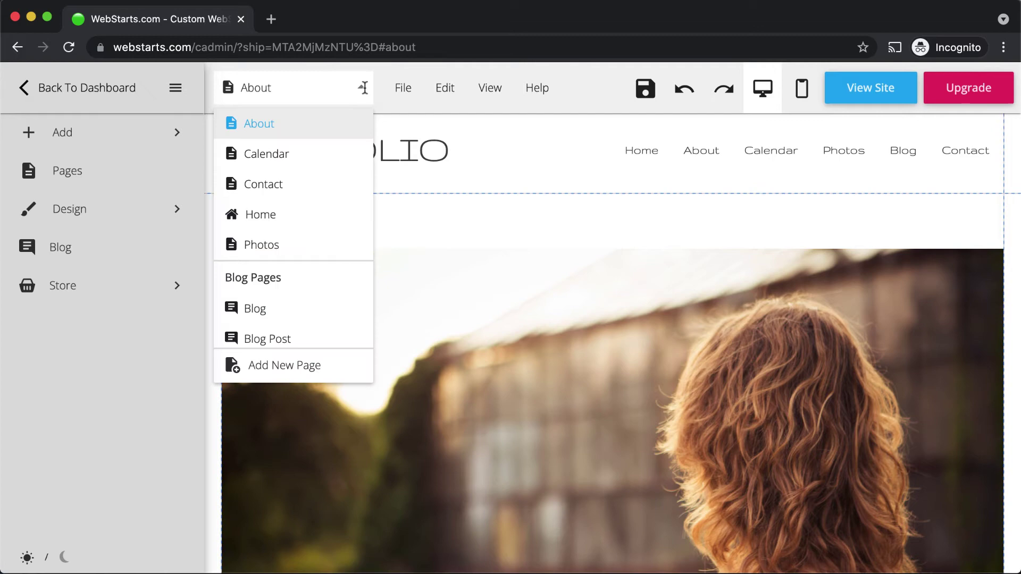
left_click(325, 362)
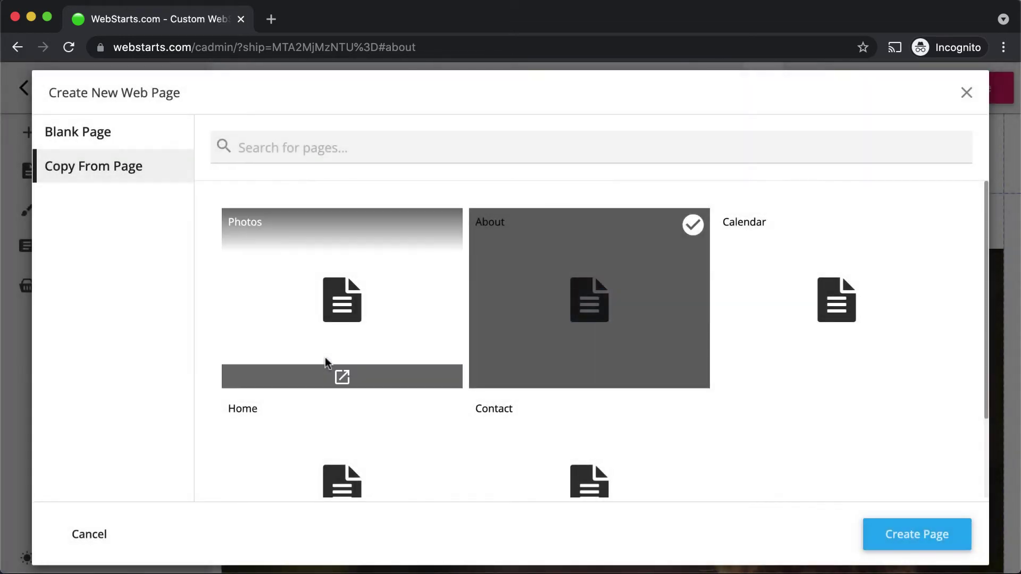
left_click(100, 134)
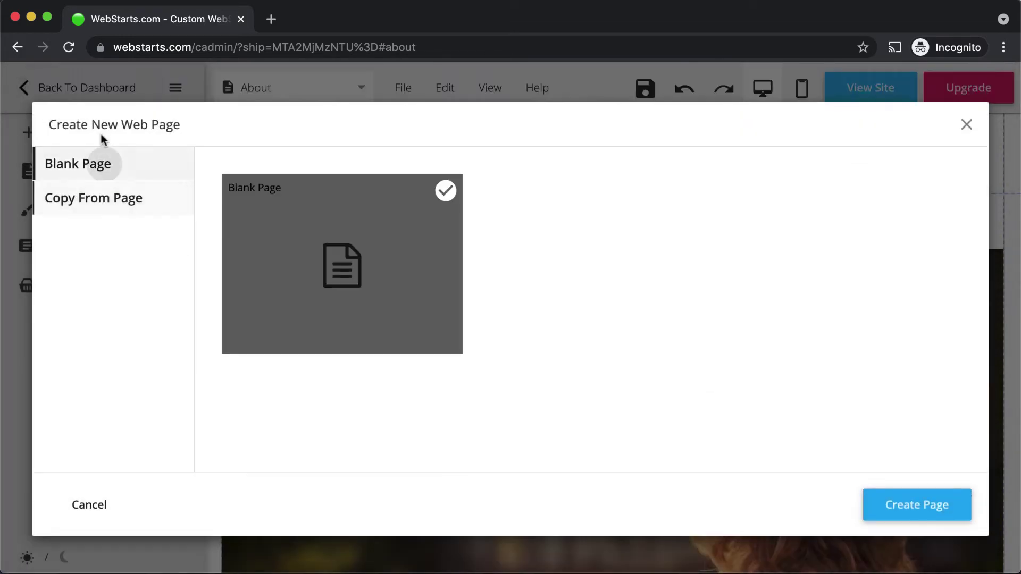
left_click(112, 200)
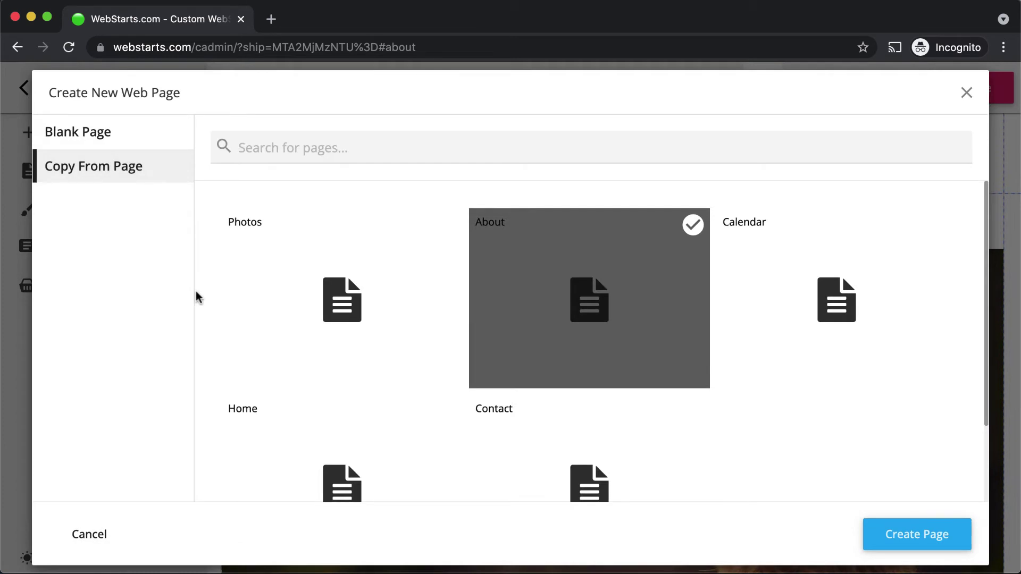
left_click(907, 536)
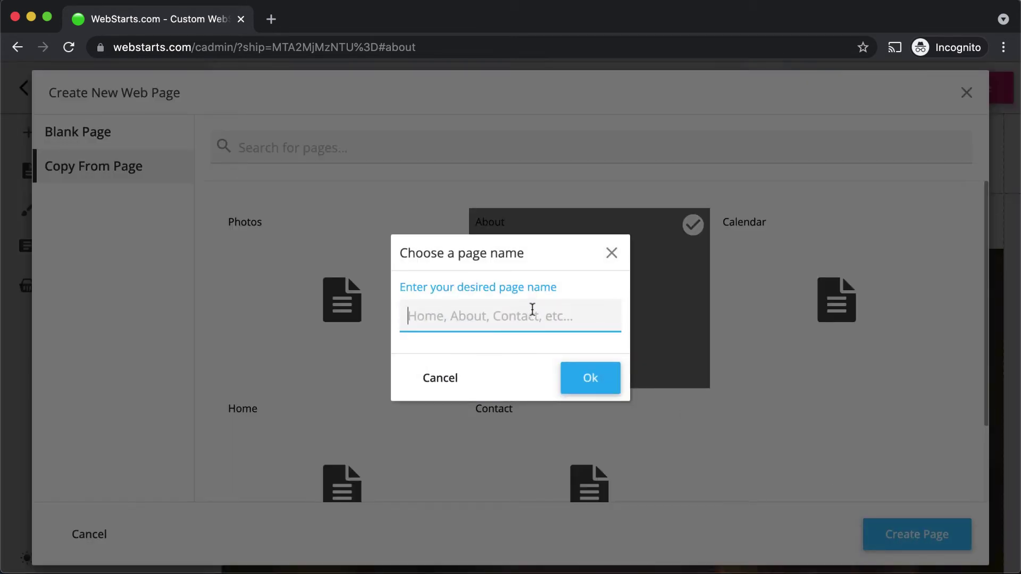
type("Services")
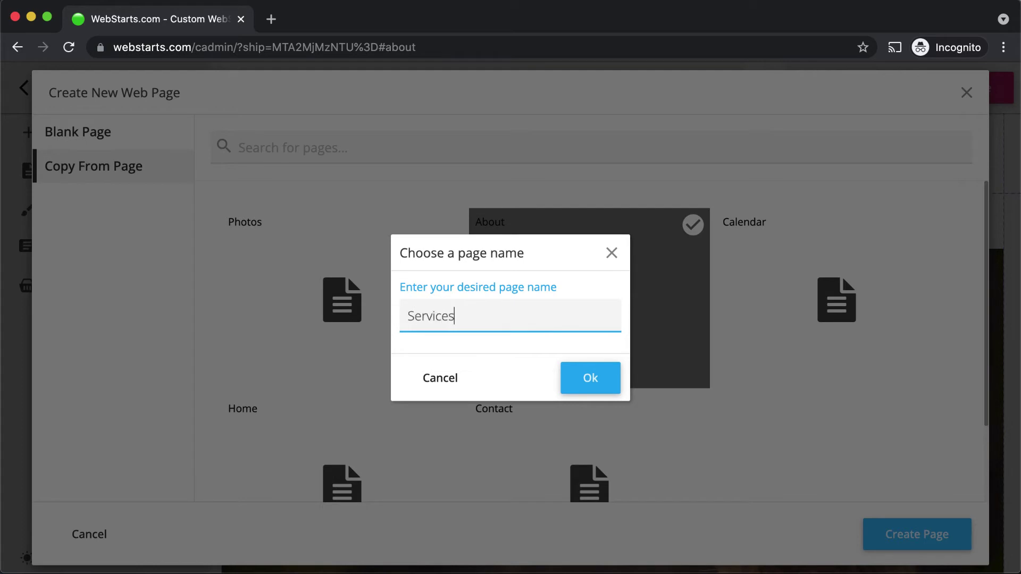
left_click(594, 369)
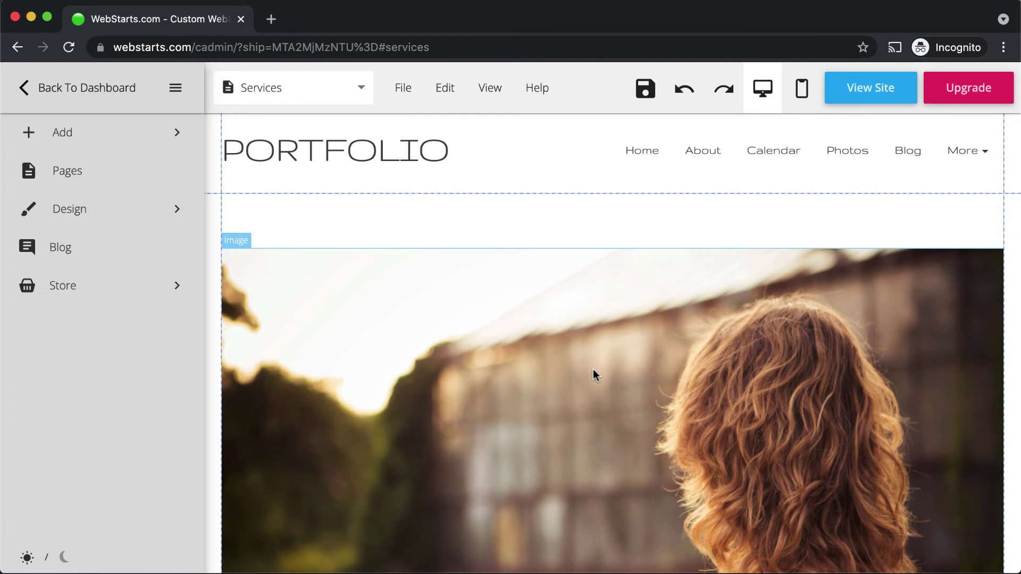
Step: Widen the navigation menu so all links fit, then delete the Services page
left_click(725, 164)
left_click_drag(616, 150, 571, 150)
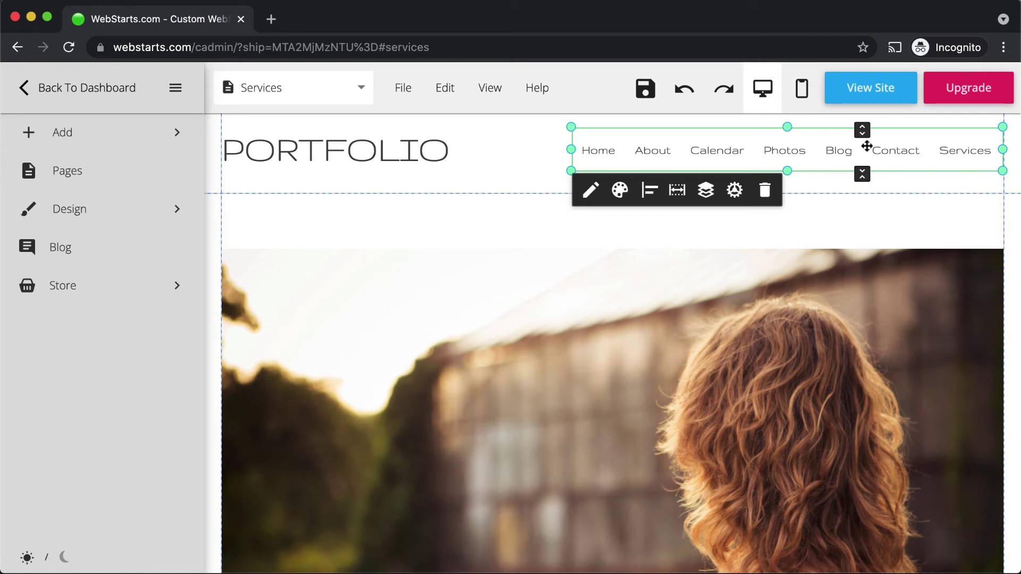
left_click(413, 91)
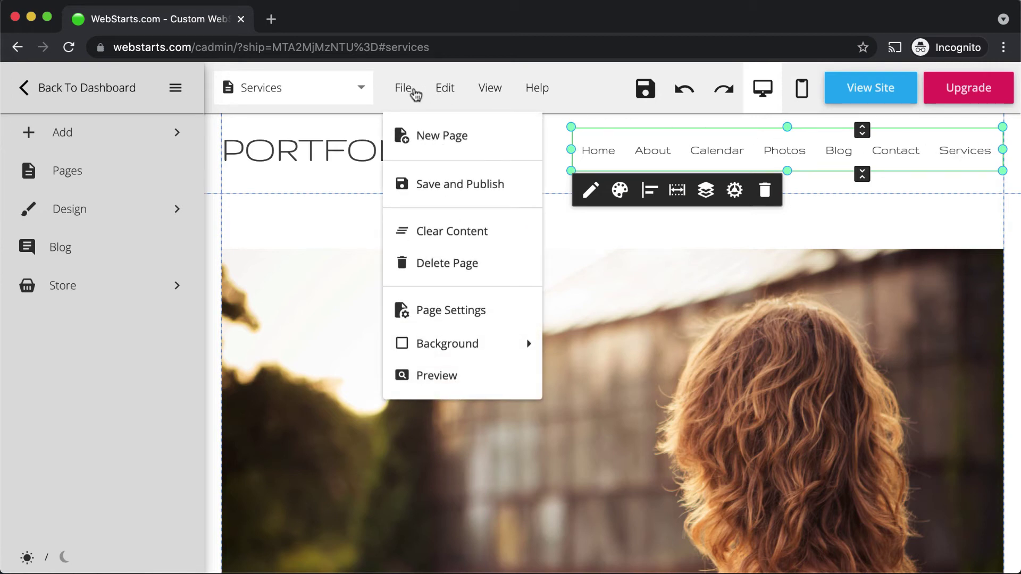
left_click(452, 264)
left_click(601, 379)
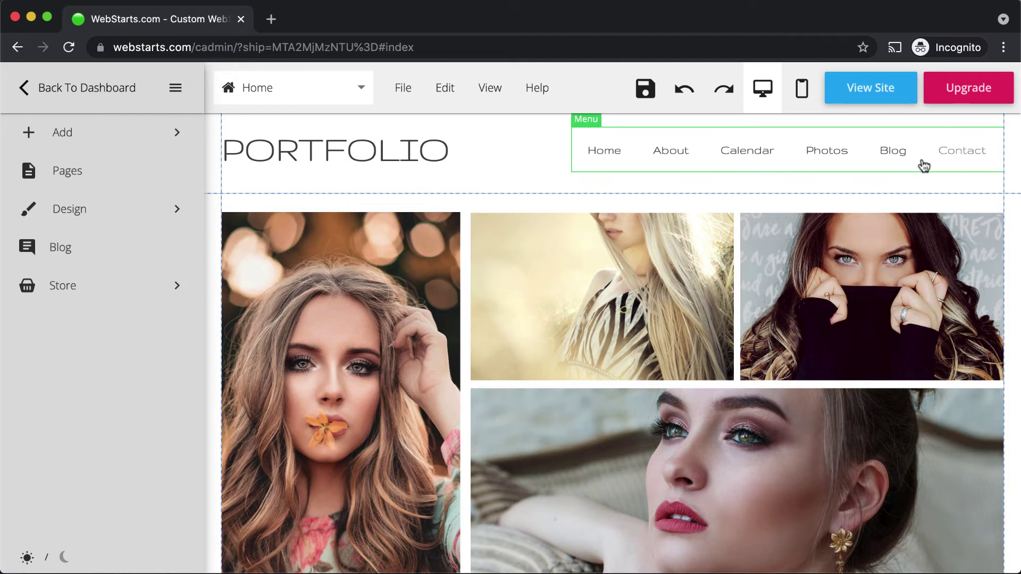
left_click(921, 160)
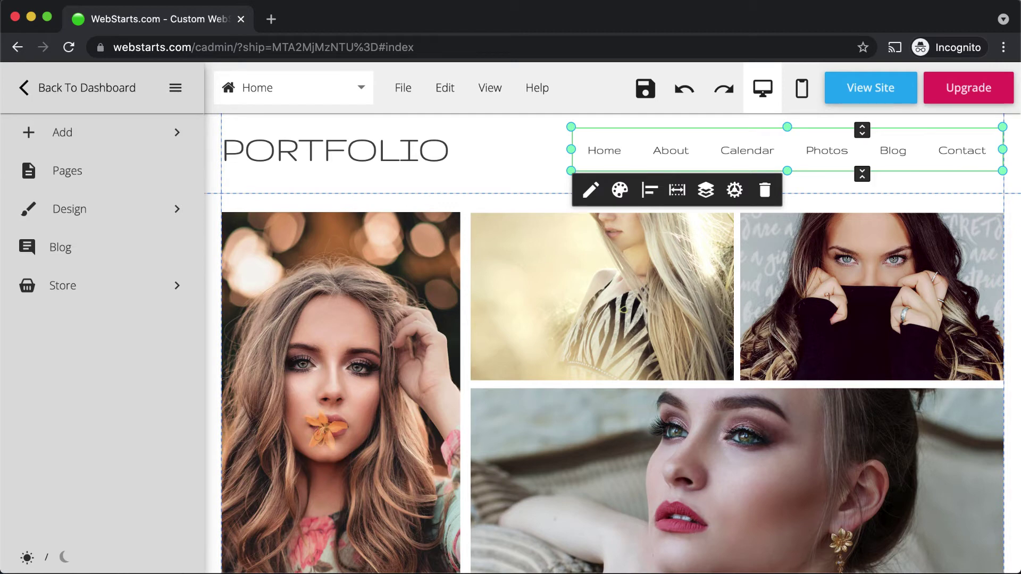
Step: In the Pages manager, move Contact directly below Home and apply the new order
left_click(591, 190)
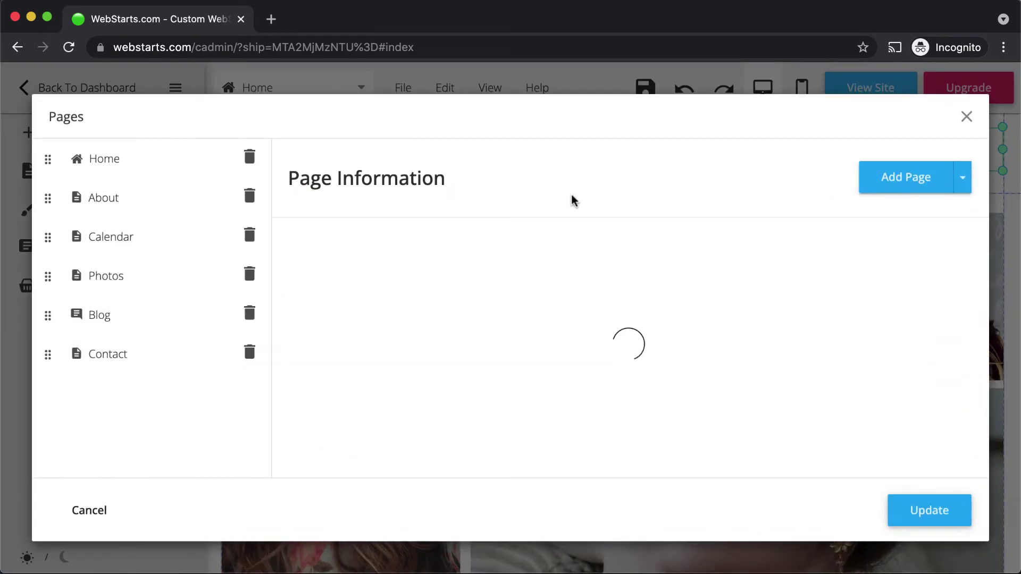
left_click_drag(48, 355, 61, 196)
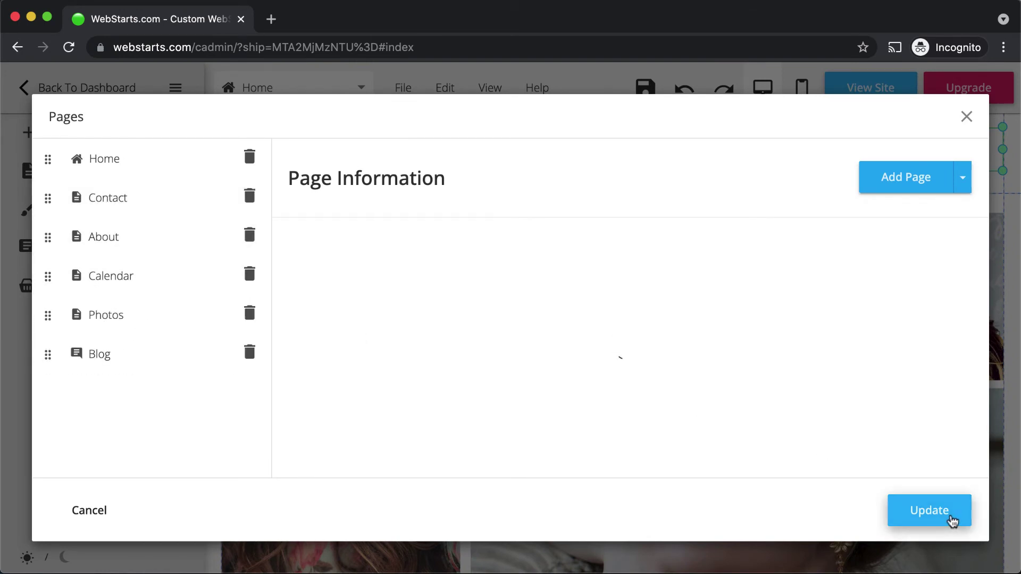
left_click(952, 519)
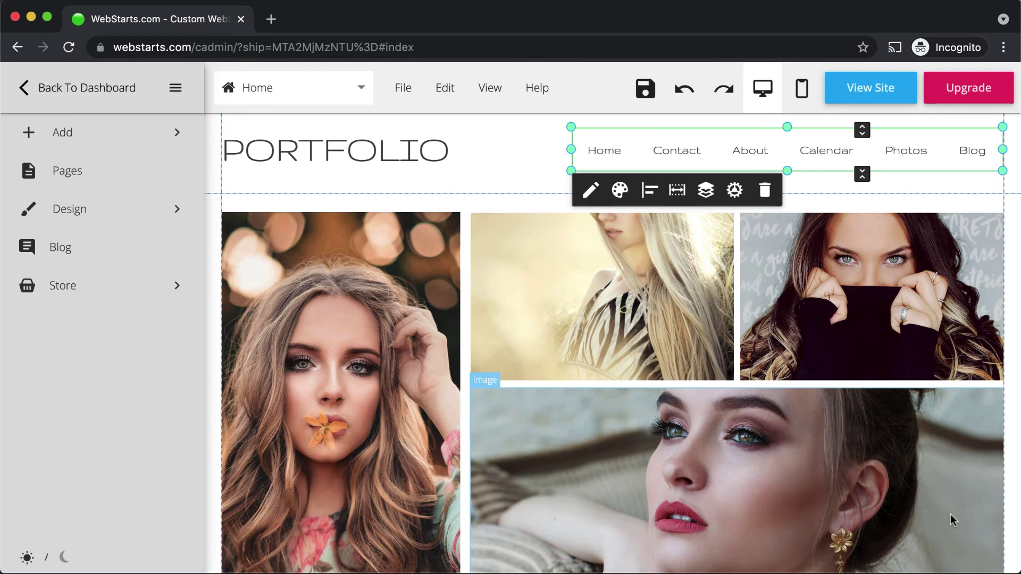
left_click(400, 186)
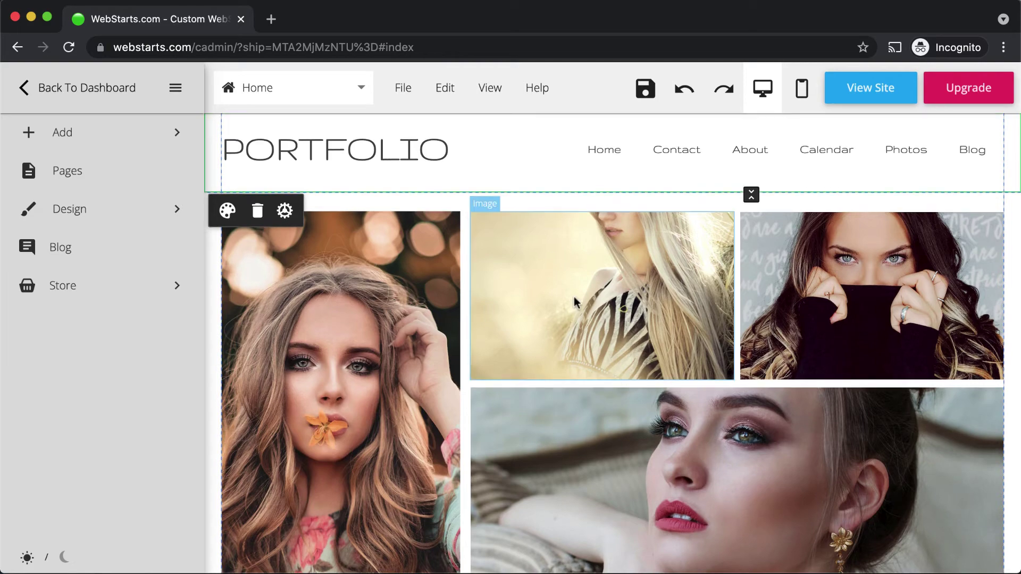
scroll(574, 300, "down", 3)
scroll(574, 301, "down", 15)
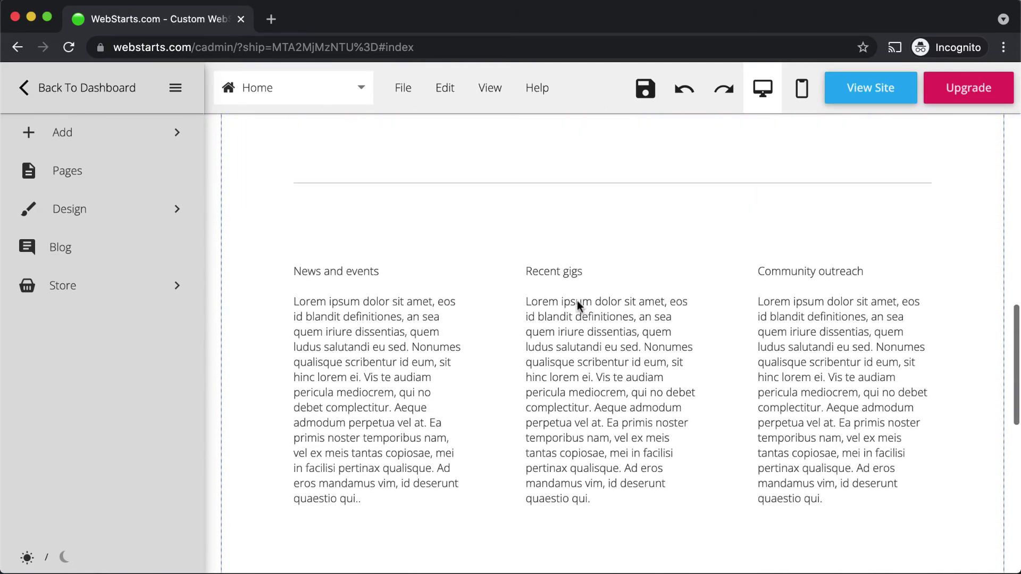
scroll(601, 469, "down", 3)
scroll(604, 360, "up", 15)
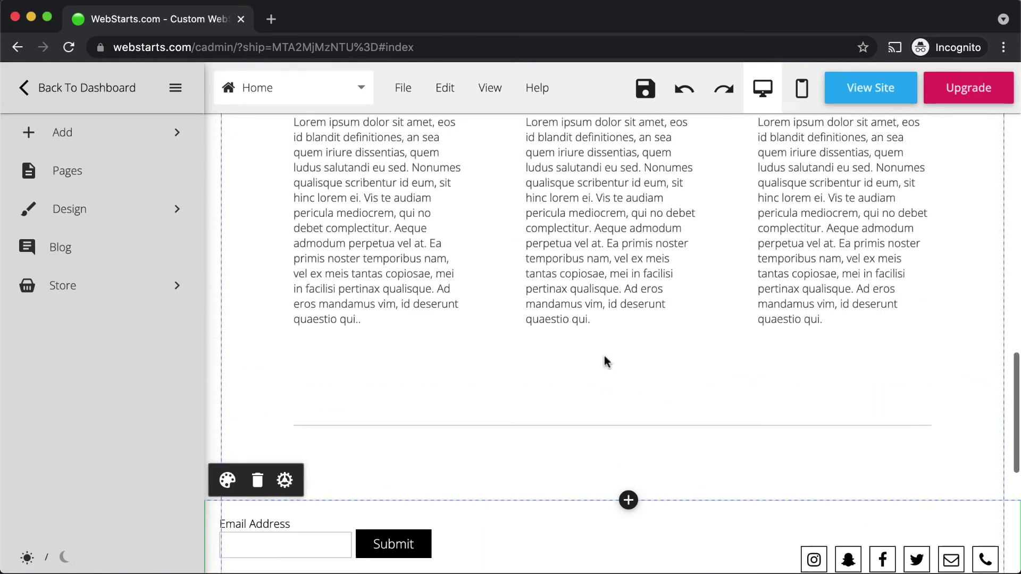
scroll(604, 355, "up", 2)
left_click(428, 154)
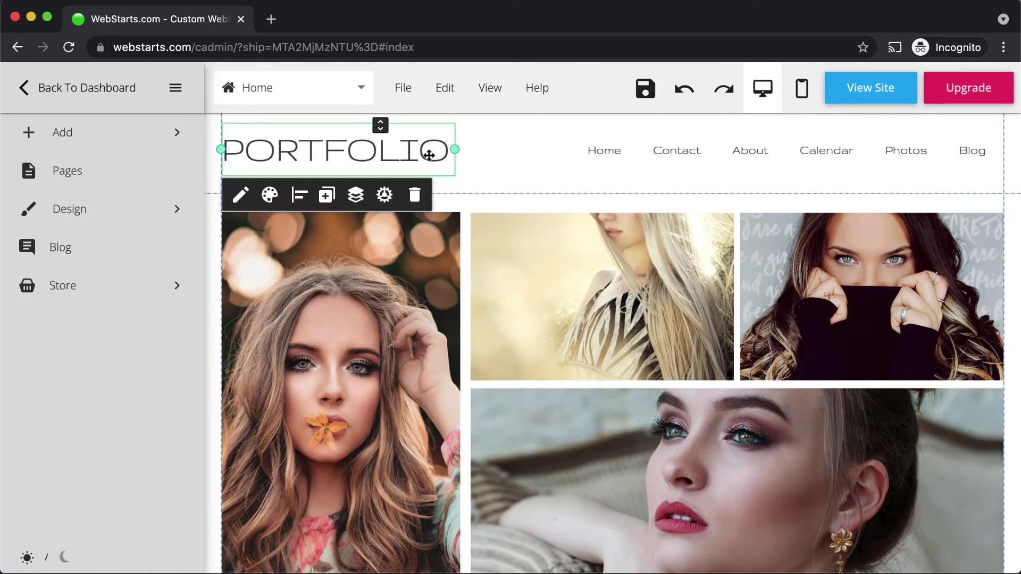
left_click(649, 164)
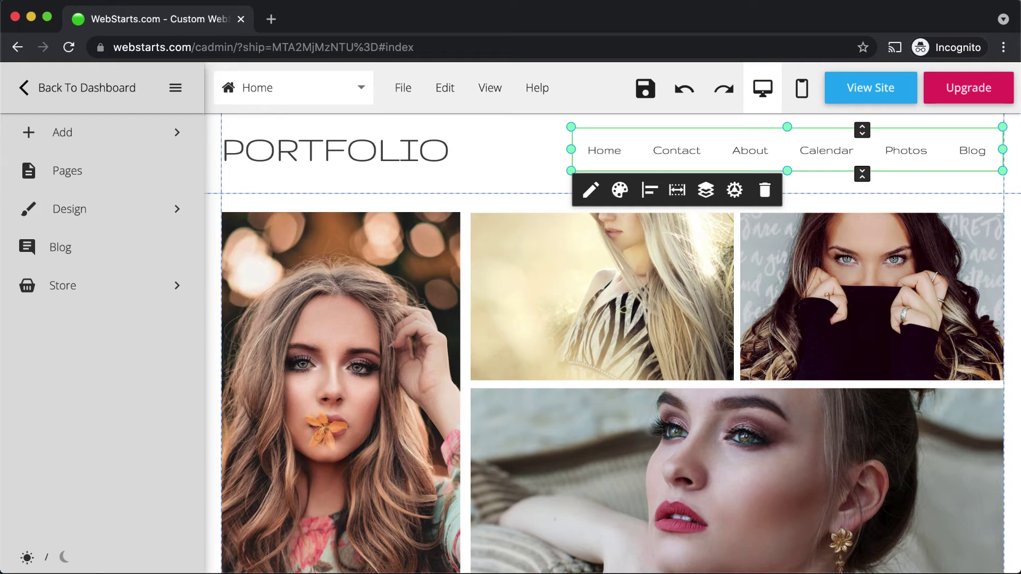
left_click(585, 155)
left_click(412, 139)
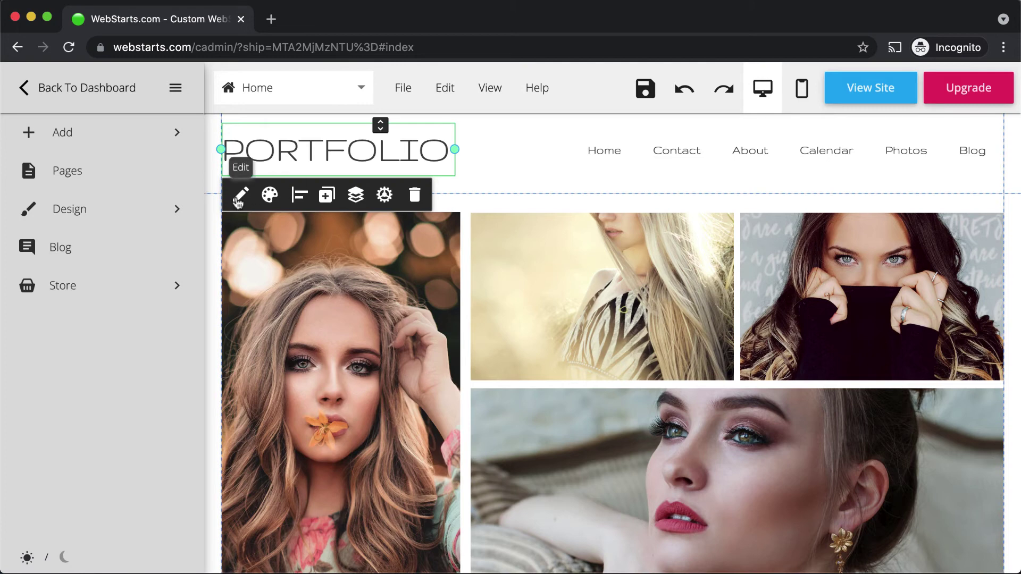
left_click(269, 198)
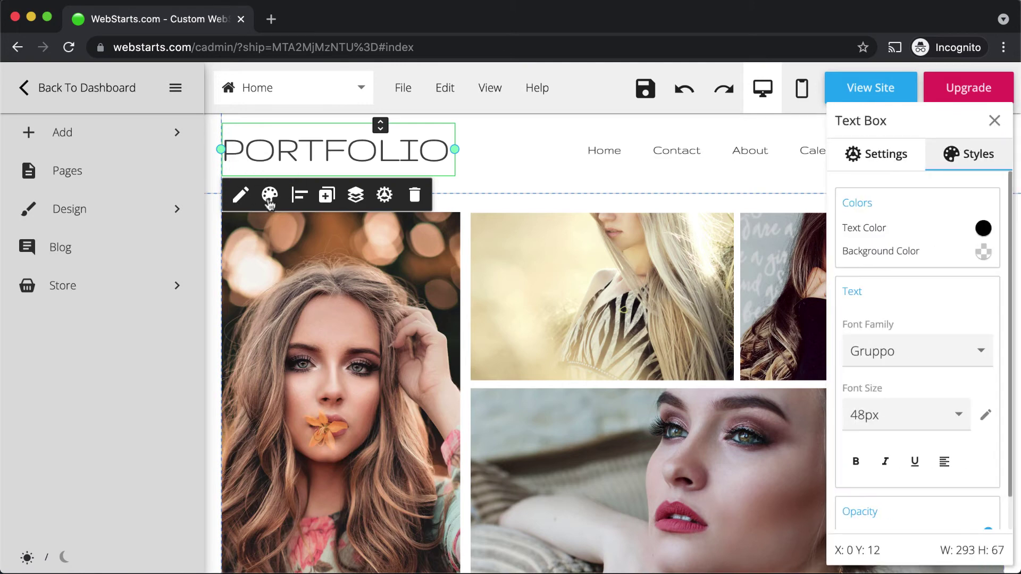
left_click(323, 198)
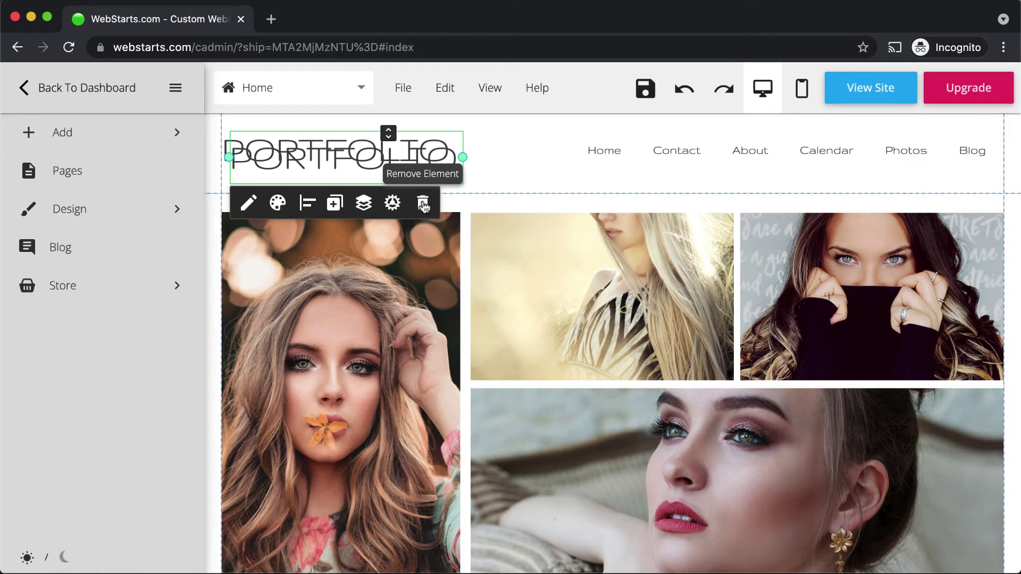
left_click(423, 205)
left_click(391, 162)
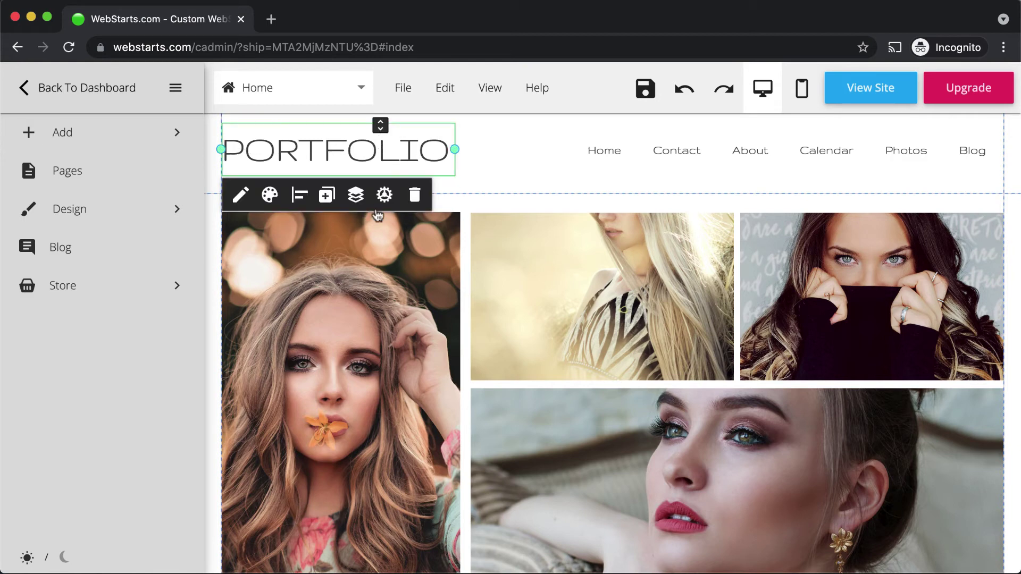
left_click(384, 197)
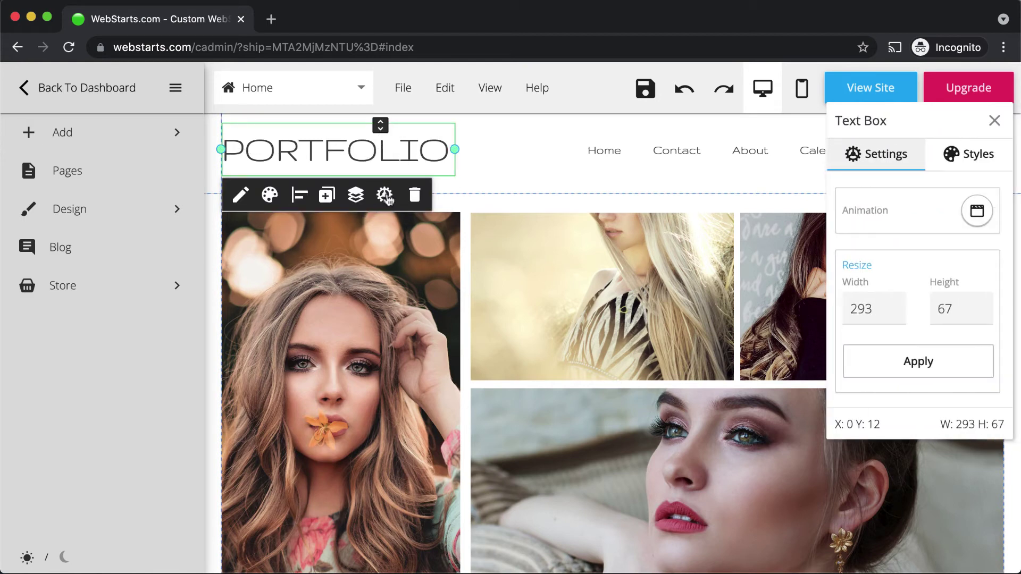
left_click(355, 195)
left_click(532, 177)
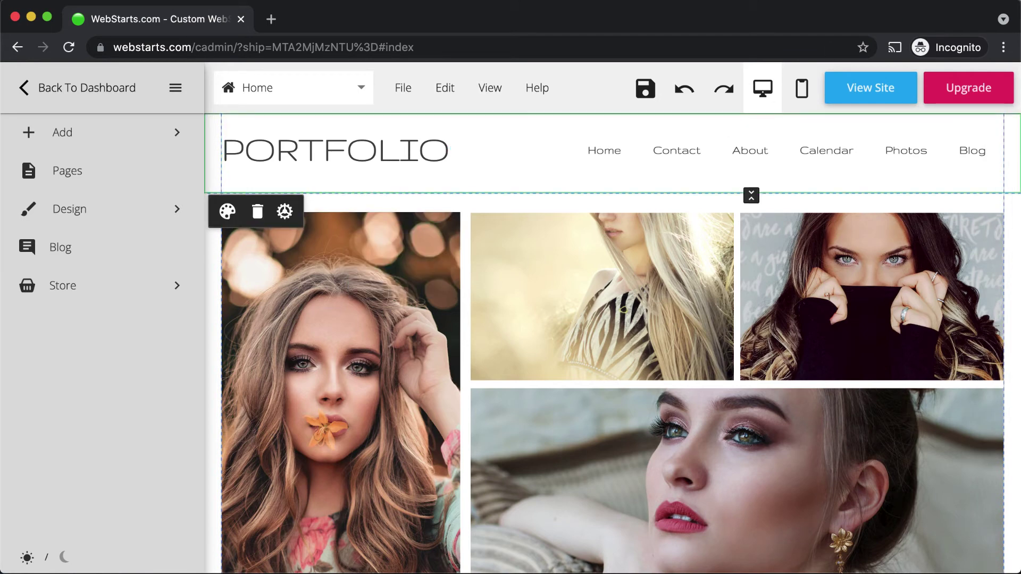
Step: Drag the three gallery photos down to open an empty band below the PORTFOLIO header
left_click(788, 221)
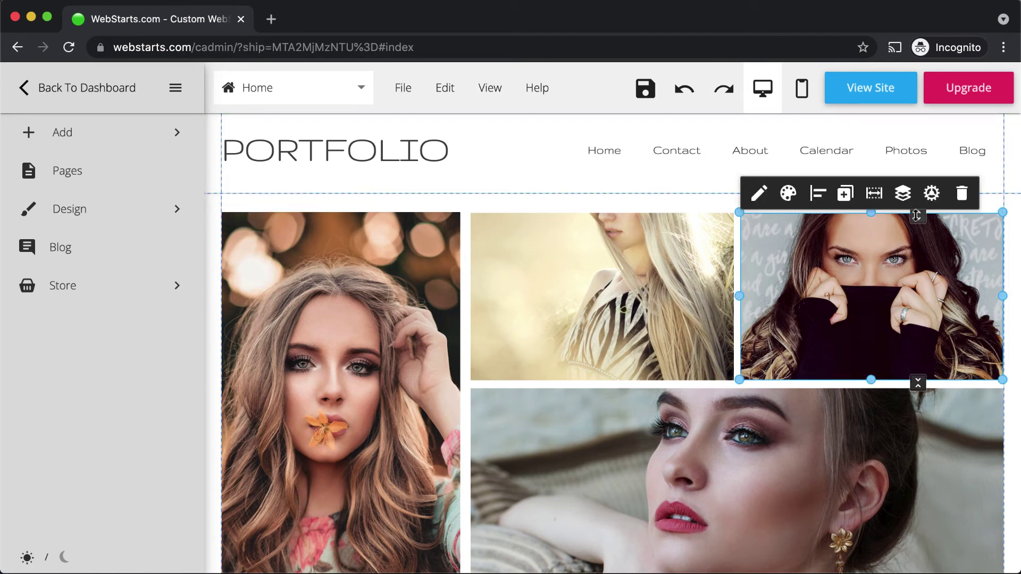
left_click_drag(916, 216, 916, 396)
left_click(672, 237)
left_click_drag(648, 213, 649, 394)
left_click(382, 223)
left_click_drag(383, 215, 407, 396)
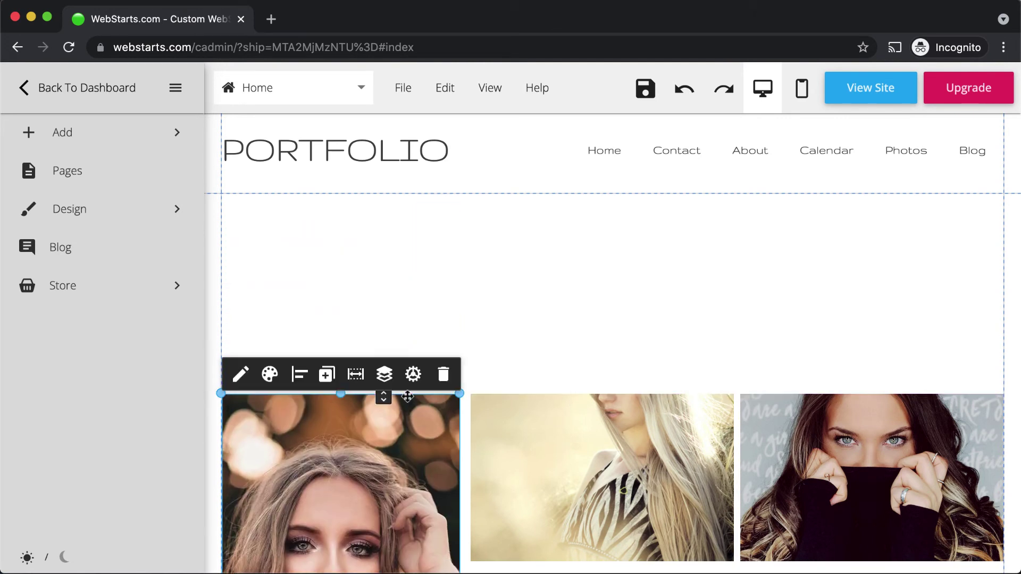
Step: Add a 'Title. Double click here.' heading aligned to the left edge, then bring up the image File Manager
left_click(162, 149)
left_click(136, 170)
left_click(135, 220)
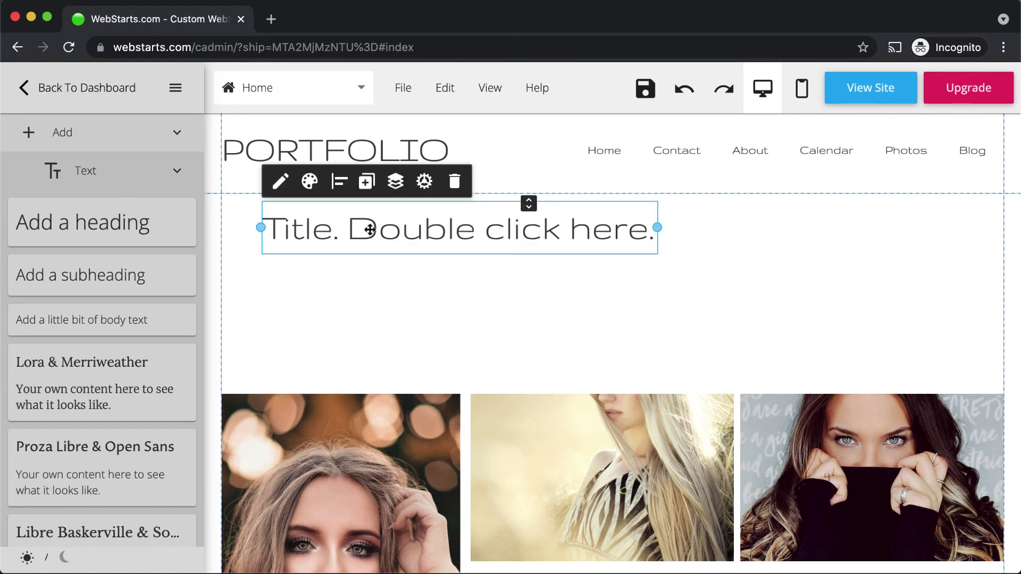
left_click_drag(370, 230, 329, 240)
left_click(121, 170)
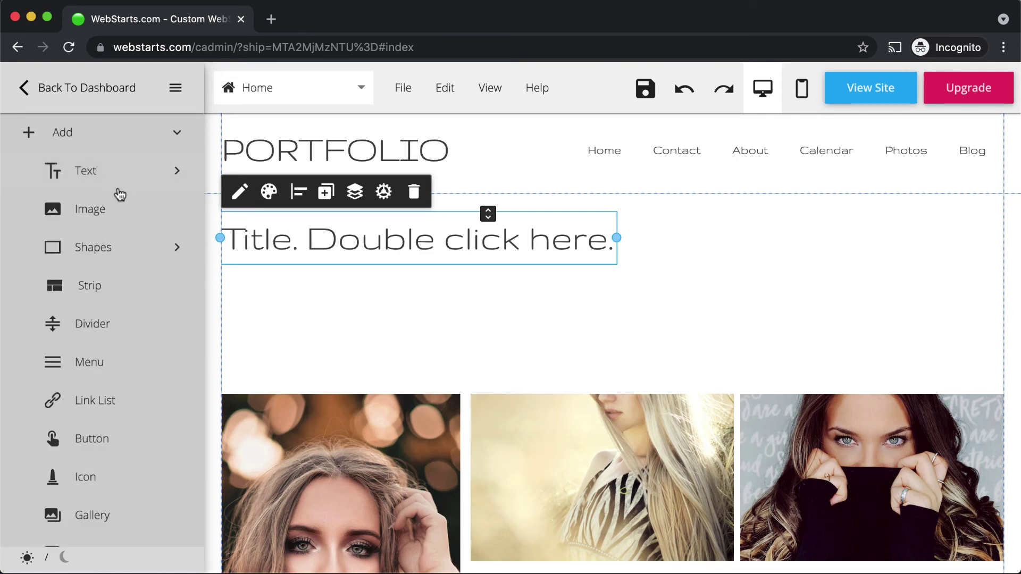
left_click(115, 209)
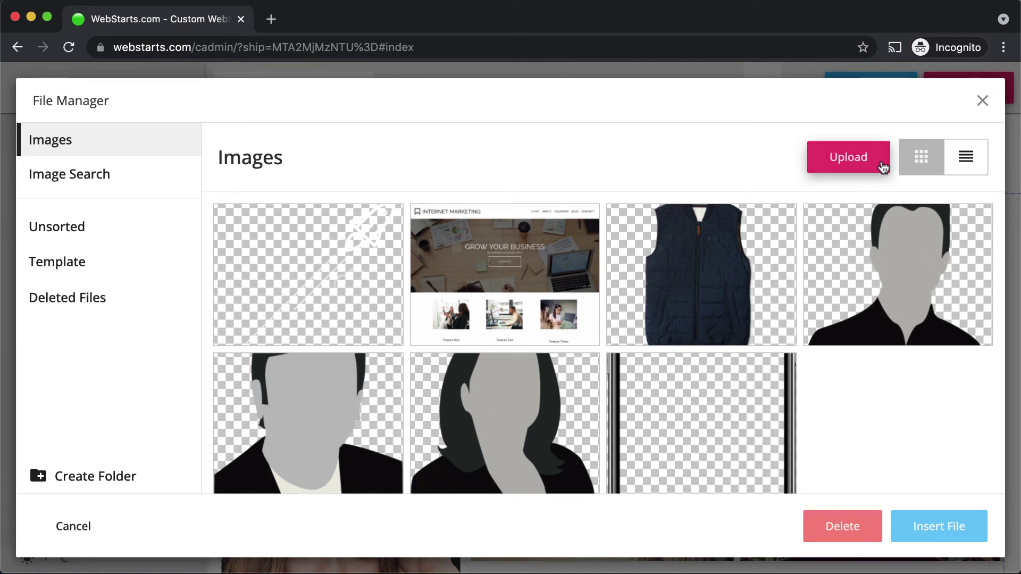
Step: Insert the Business Wiz silhouette image from the uploaded images
mouse_move(892, 253)
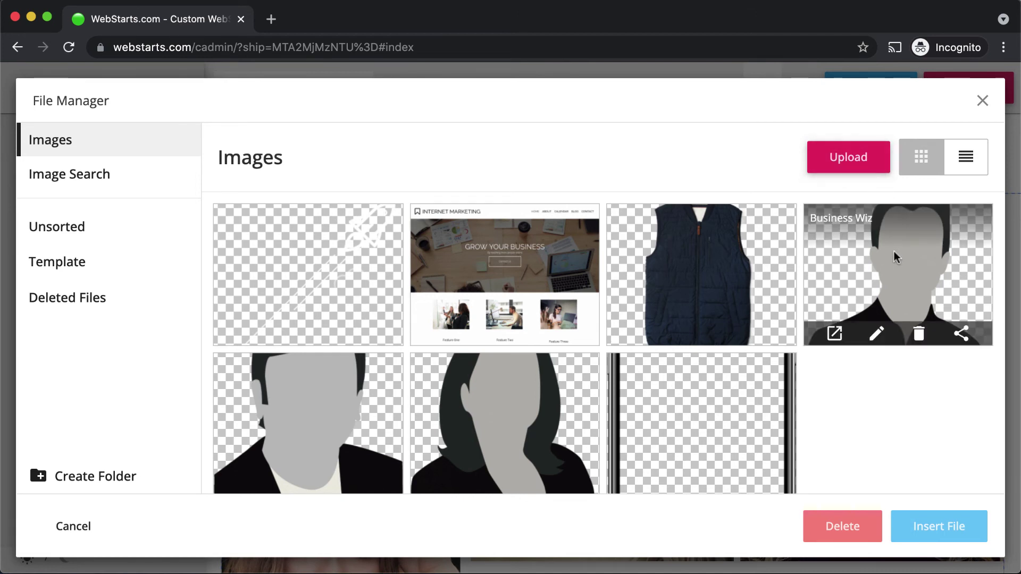
left_click(83, 189)
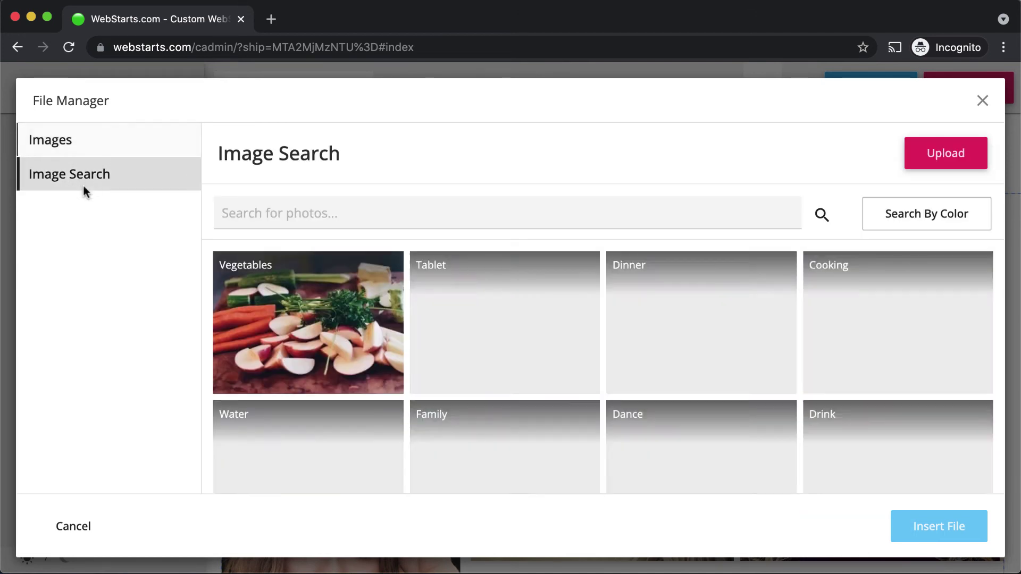
left_click(87, 145)
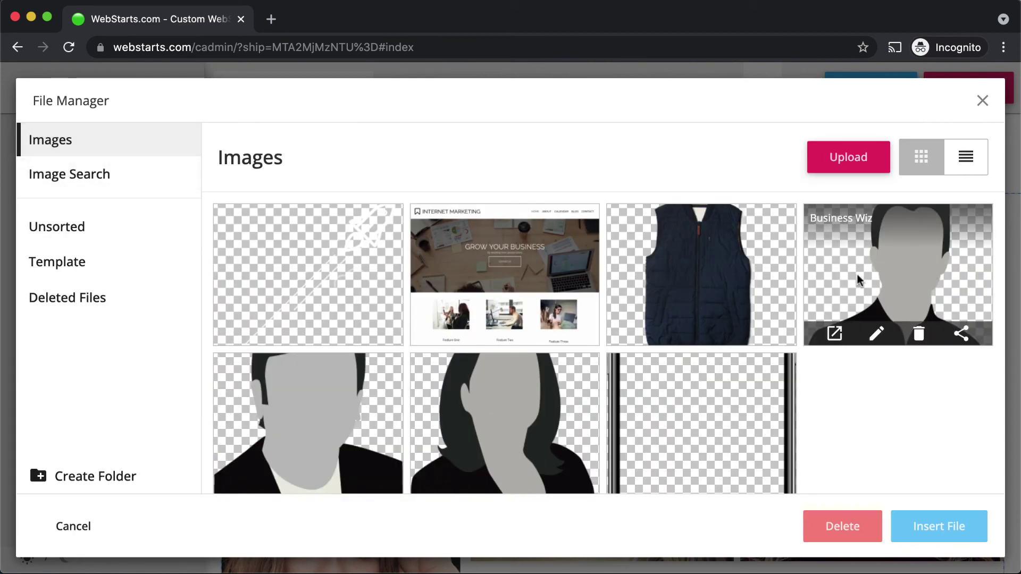
left_click(856, 272)
left_click(925, 525)
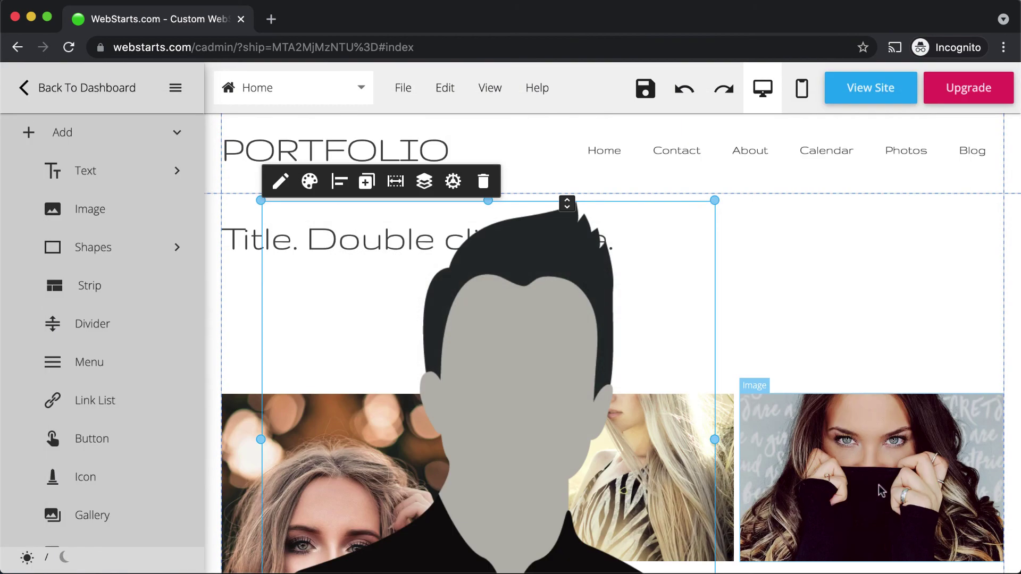
Step: Shrink the silhouette and align it to the page's right edge above the photos
left_click_drag(714, 200, 951, 268)
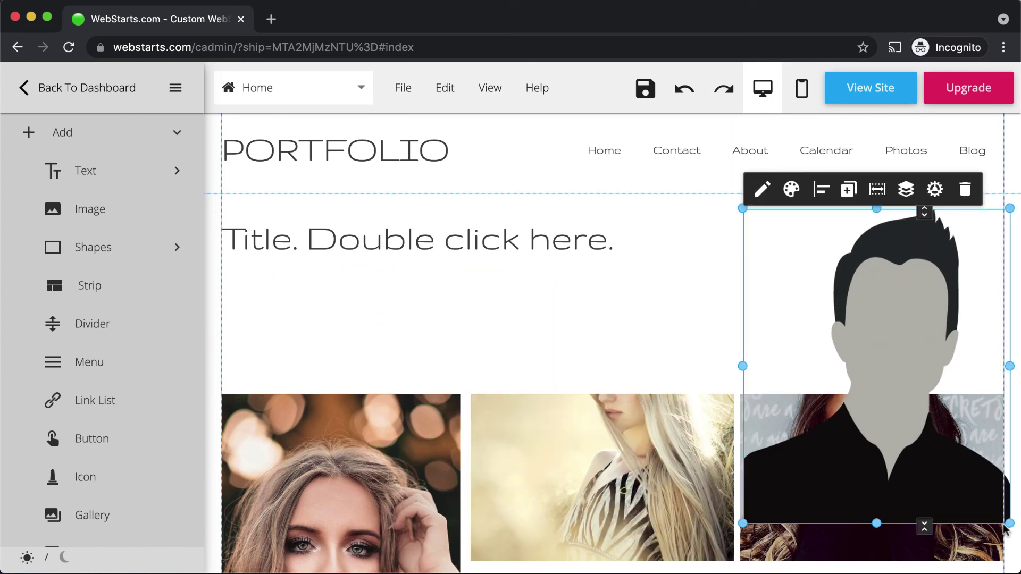
left_click_drag(1007, 528, 961, 354)
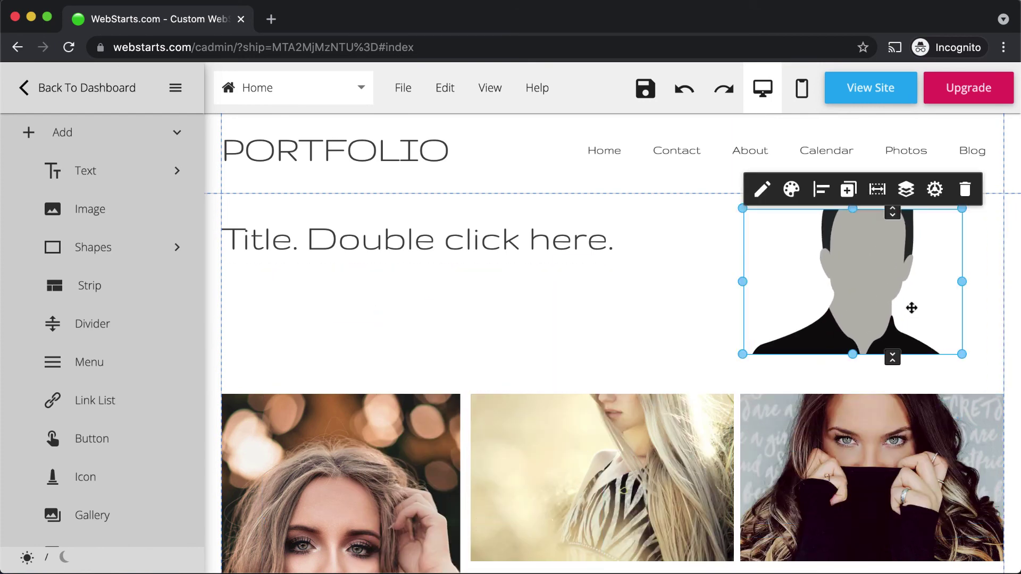
left_click_drag(911, 308, 952, 306)
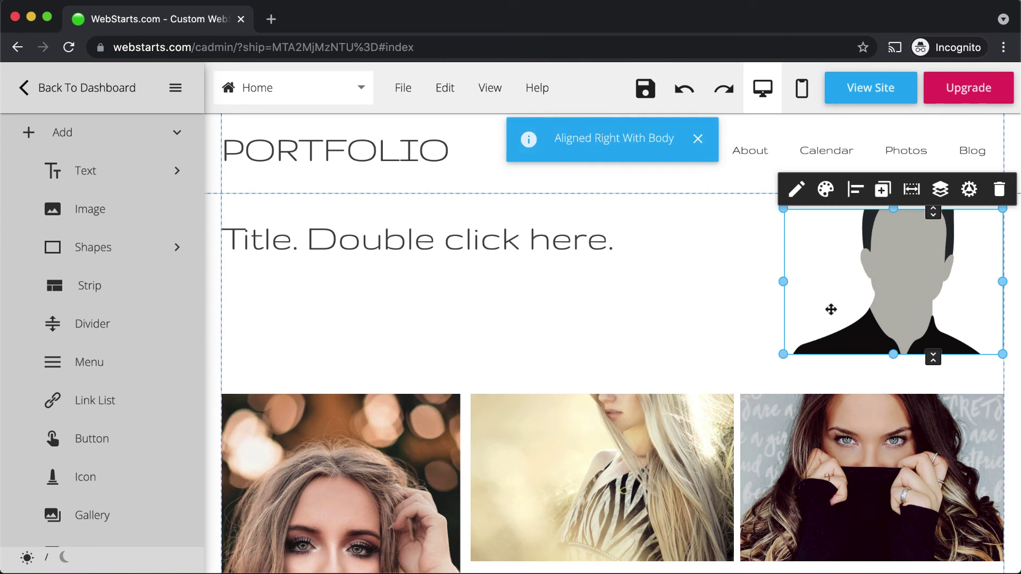
left_click(761, 312)
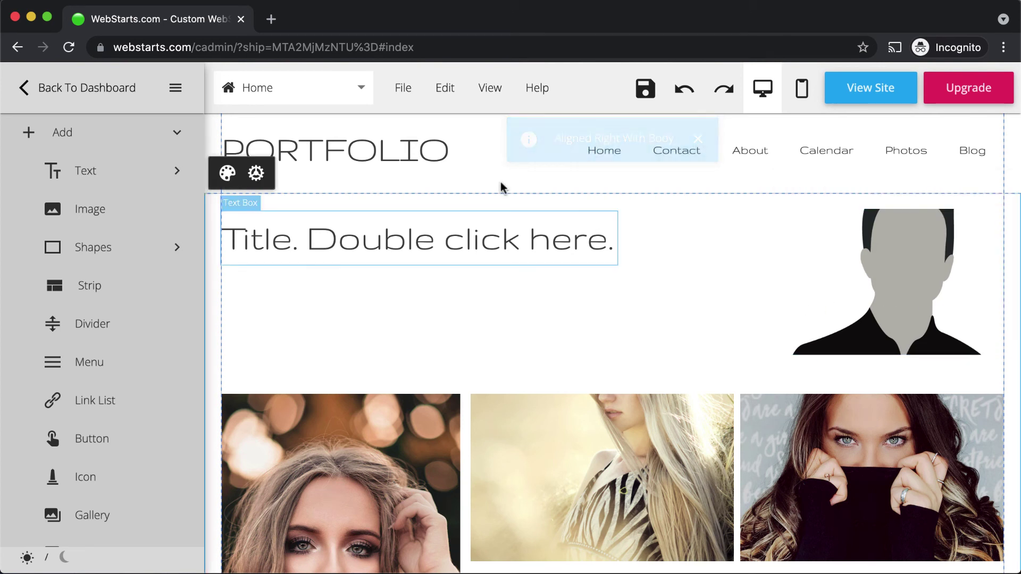
Step: Preview the homepage with its new title and silhouette image in a new tab, then save it
left_click(412, 95)
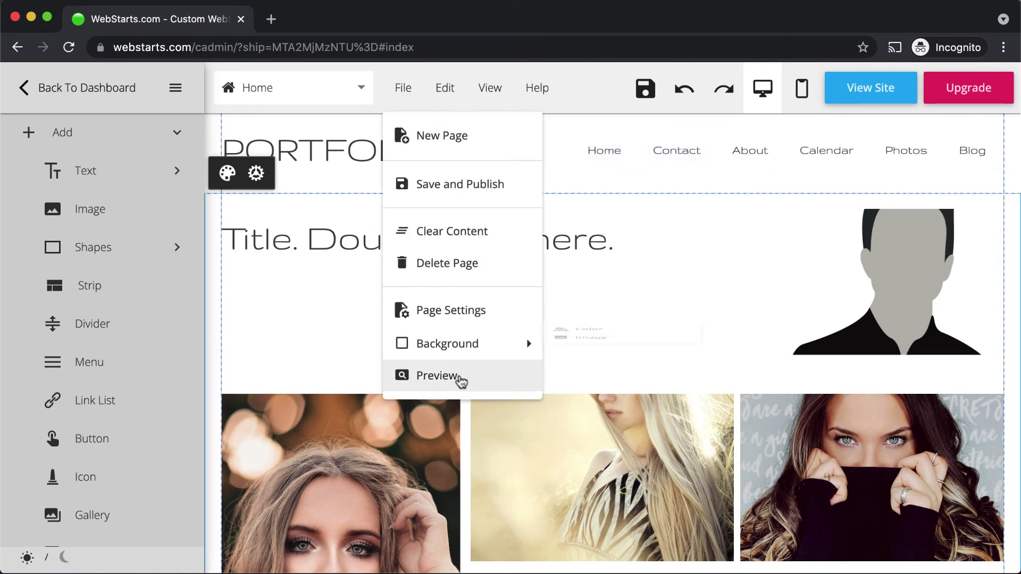
left_click(458, 375)
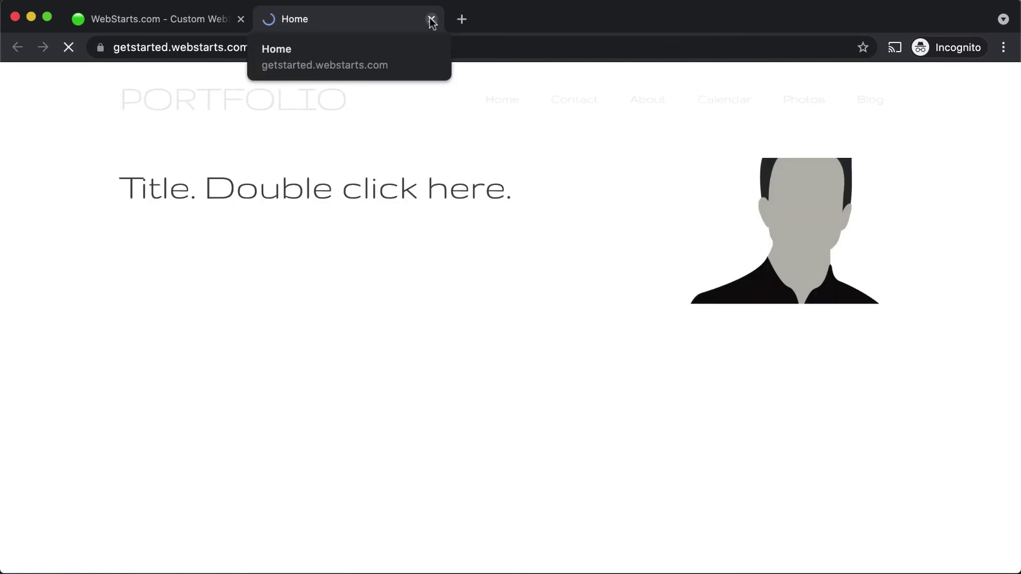
left_click(432, 20)
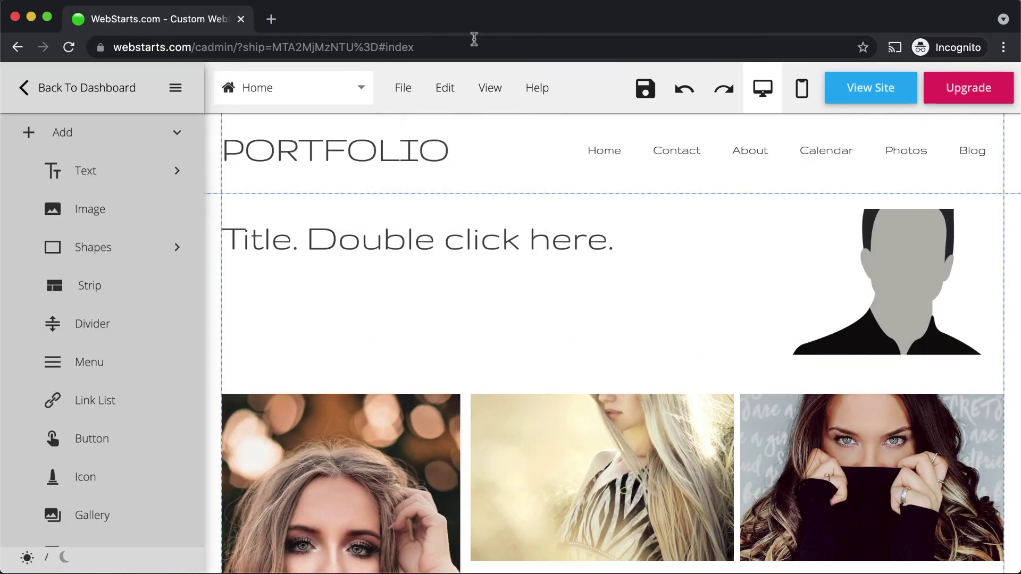
left_click(641, 104)
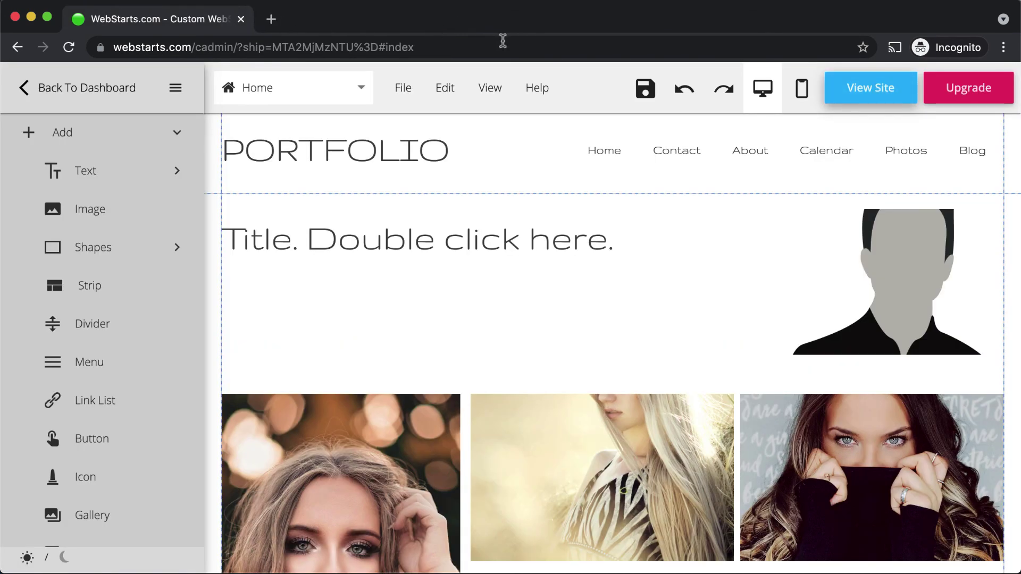
Step: Switch to the mobile layout, briefly unhide the title, then hide it again above the photos
left_click(798, 88)
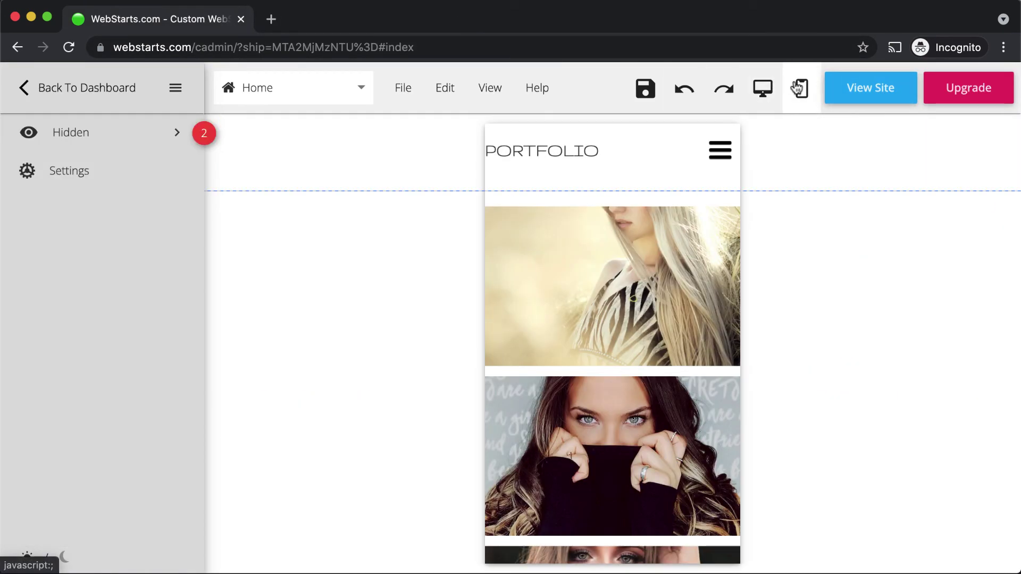
left_click(171, 142)
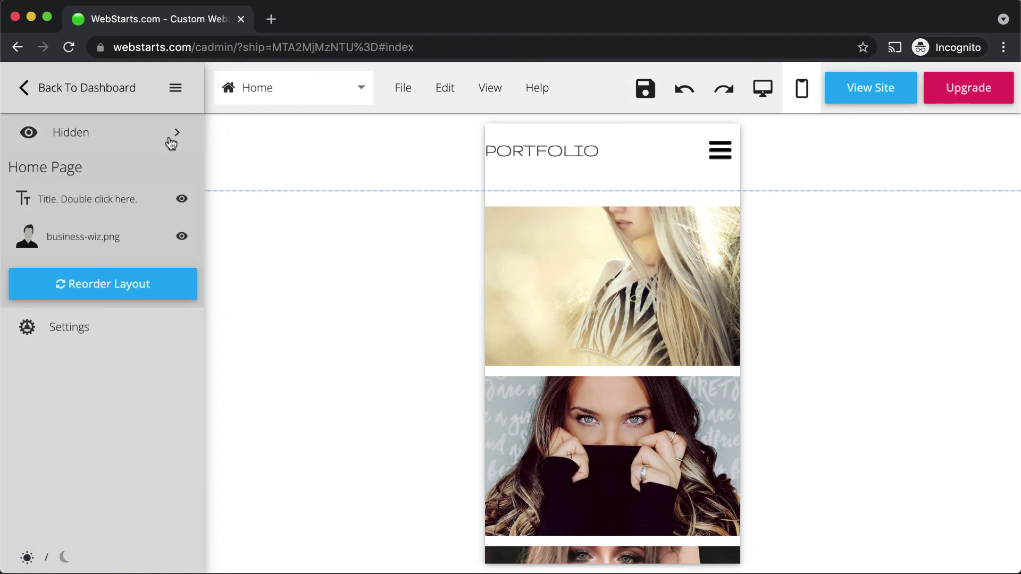
left_click(182, 204)
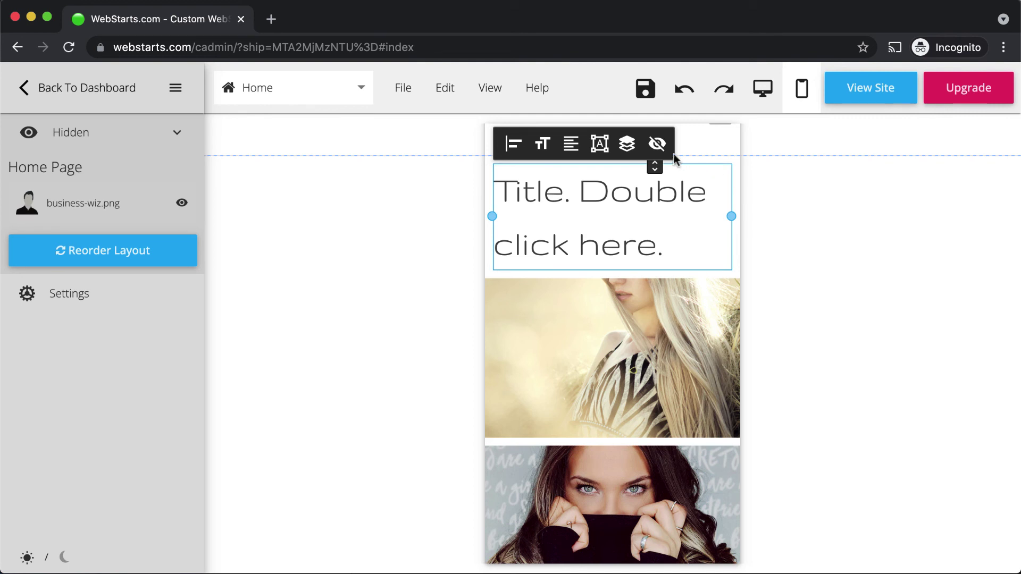
left_click(658, 146)
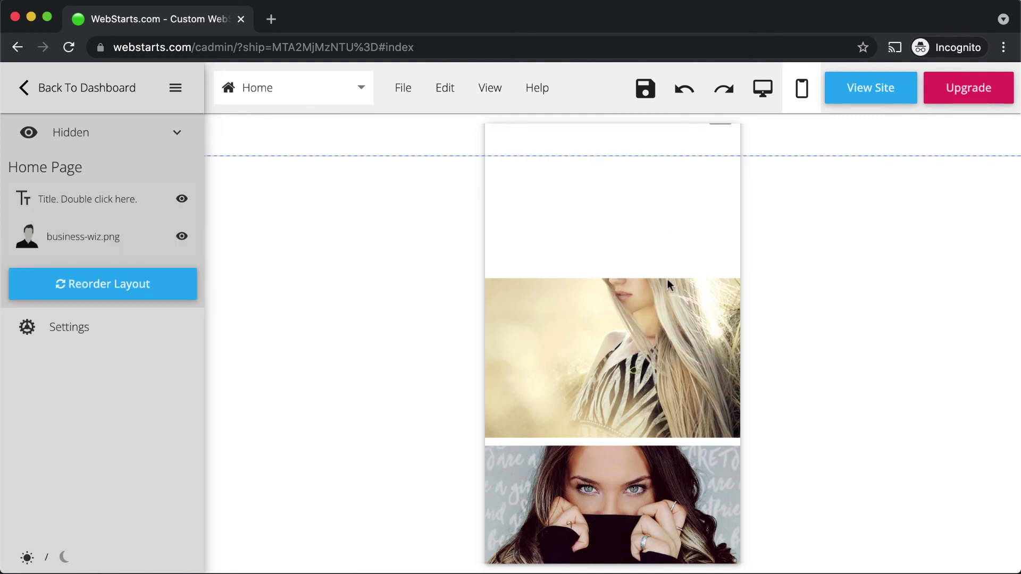
left_click(674, 318)
scroll(675, 319, "up", 1)
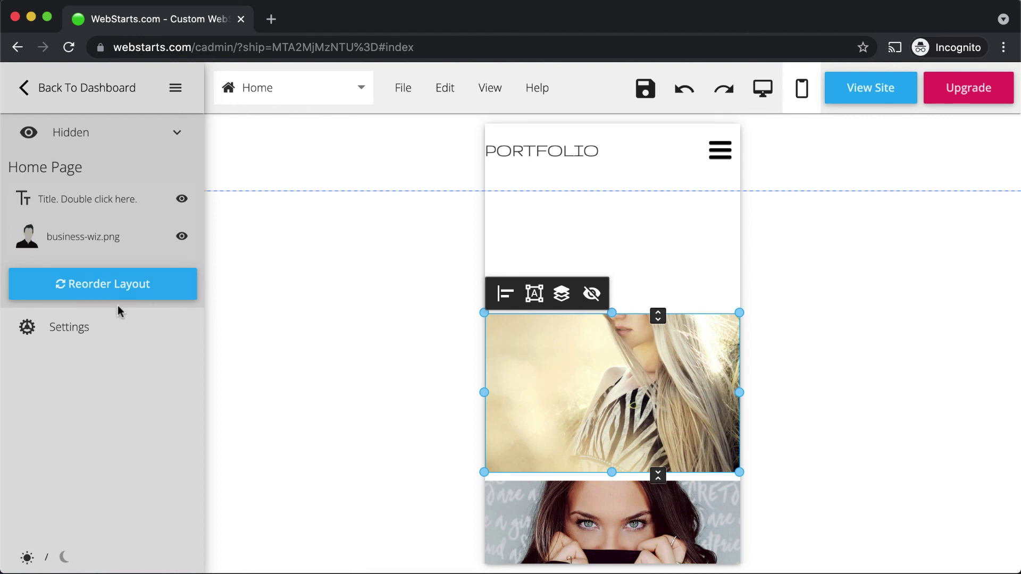
Step: Turn on Display Mobile View in the page settings and save the page
left_click(79, 329)
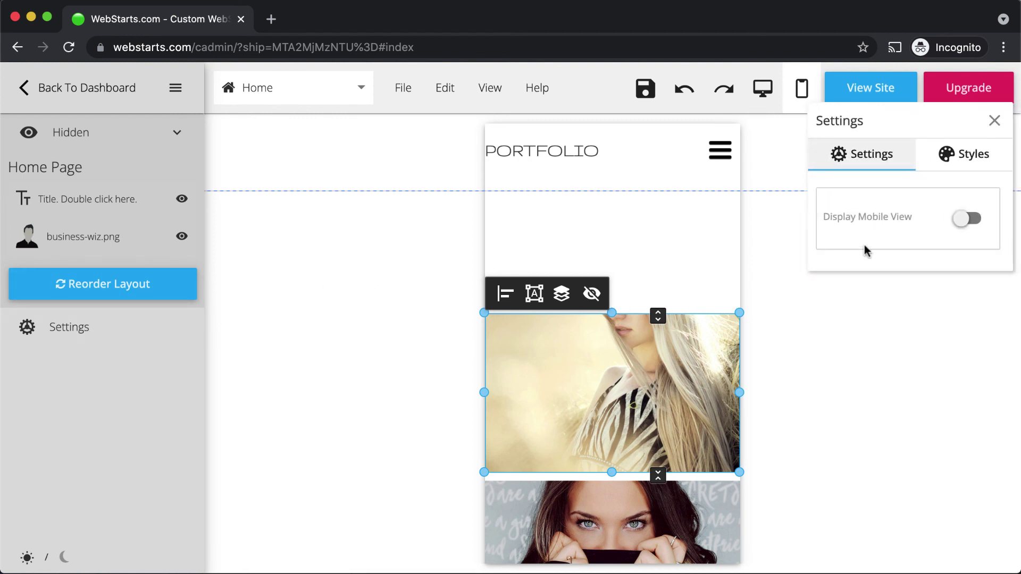
left_click(970, 219)
left_click(946, 301)
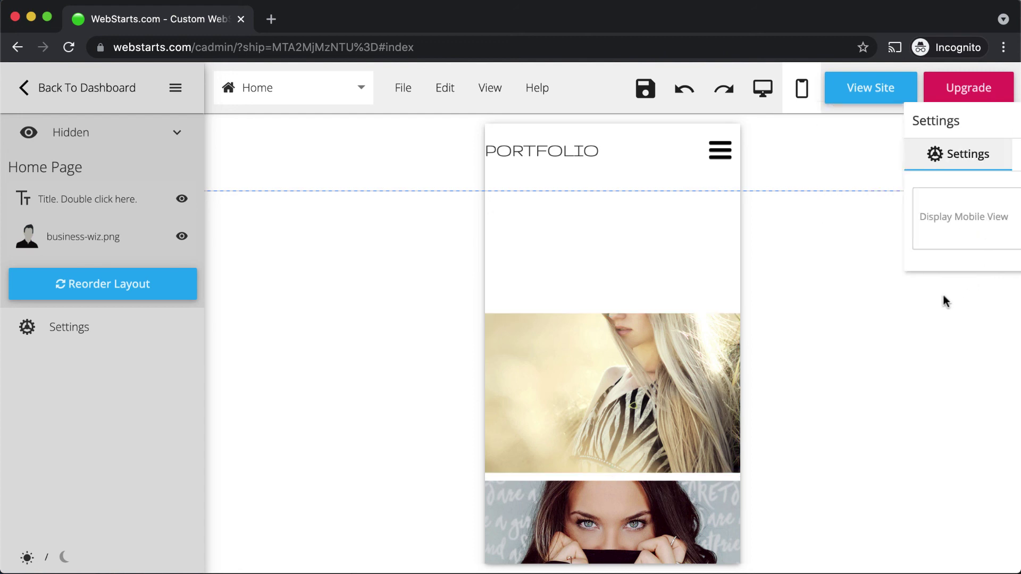
left_click(646, 90)
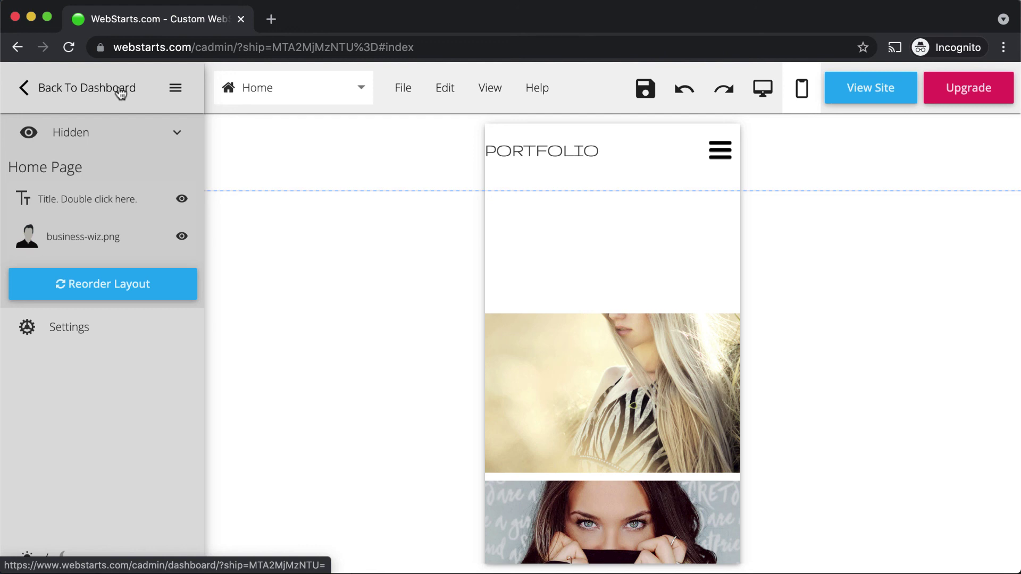
Step: Go back to the getstarted.webstarts.com dashboard from the page editor
left_click(121, 93)
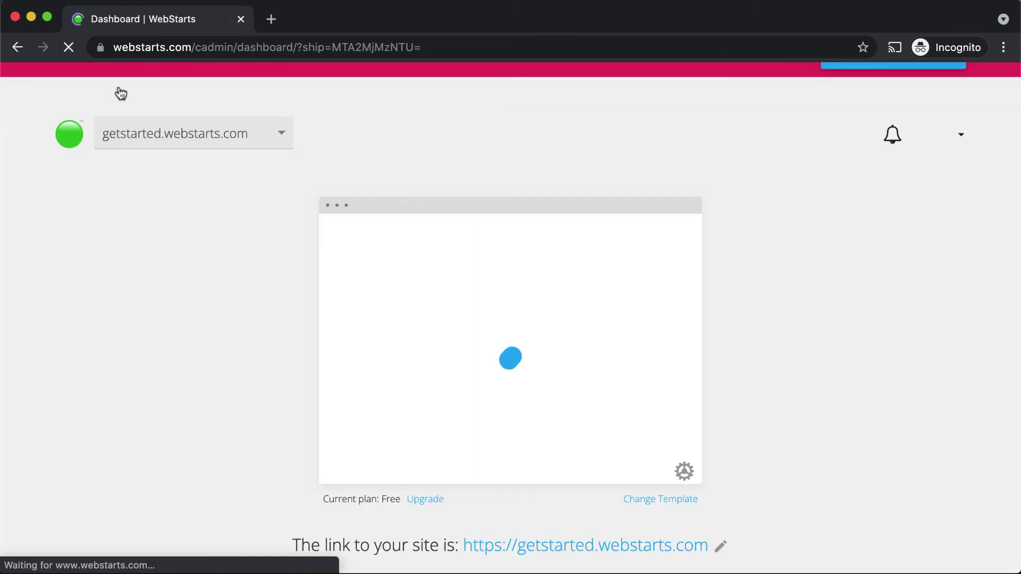